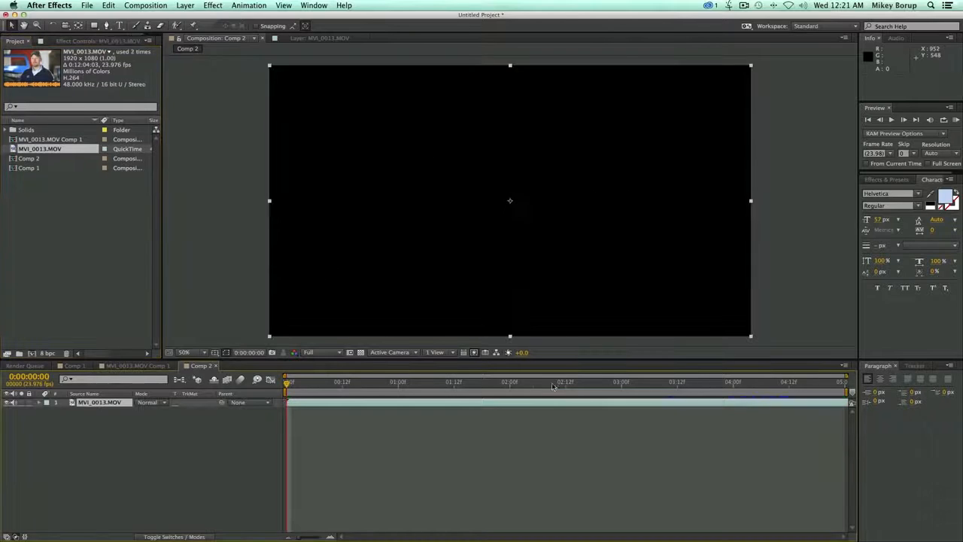
- Play back and scrub through the MVI_0013.MOV footage in Comp 2, returning to the first frame
key("space")
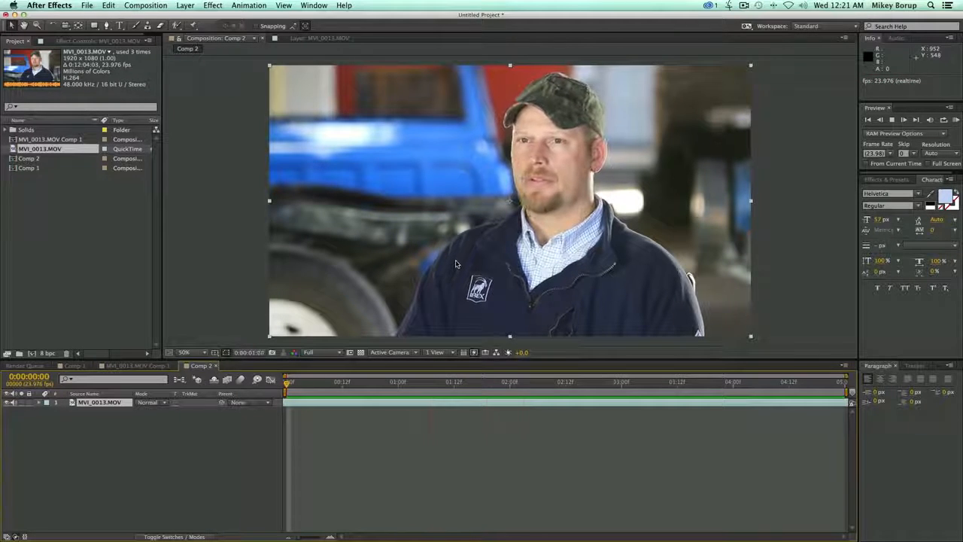
key("space")
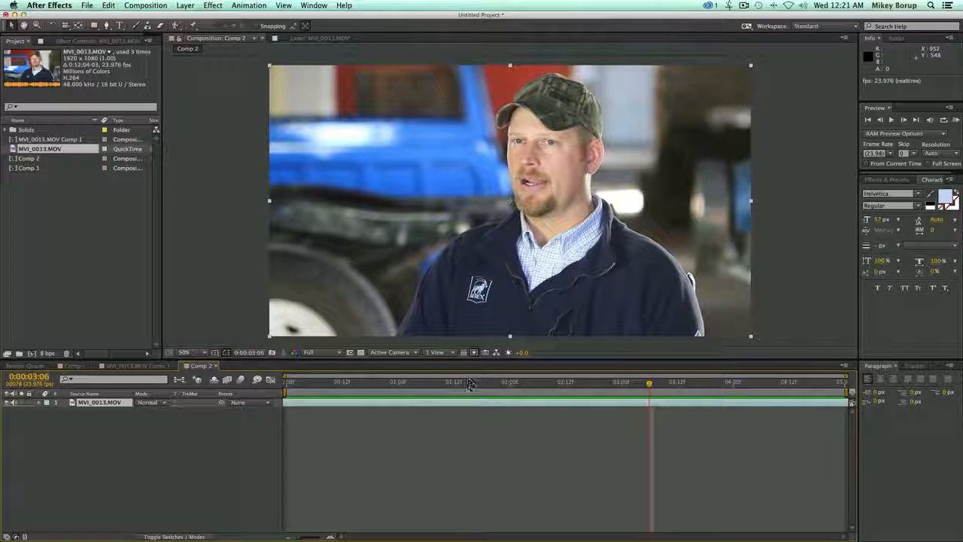
left_click_drag(469, 385, 445, 390)
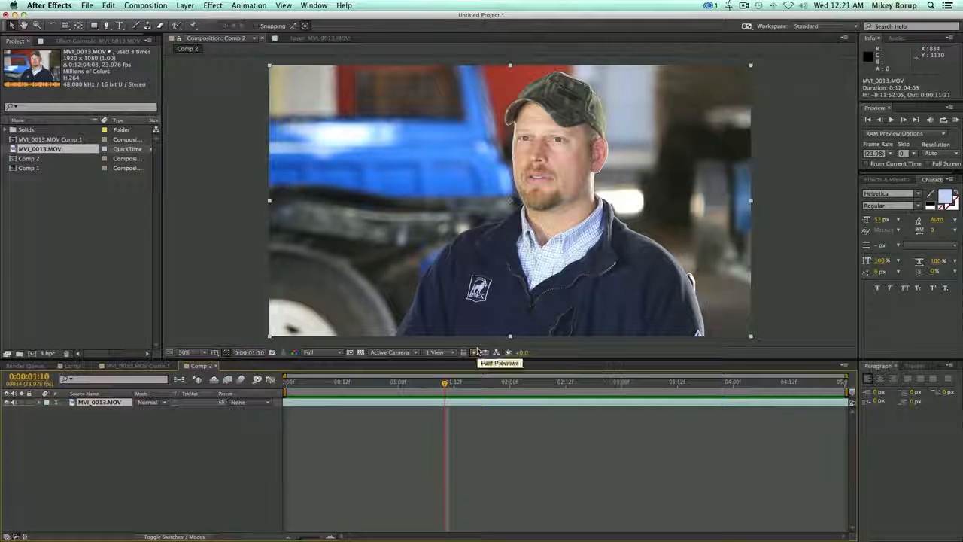
left_click(457, 428)
left_click(429, 404)
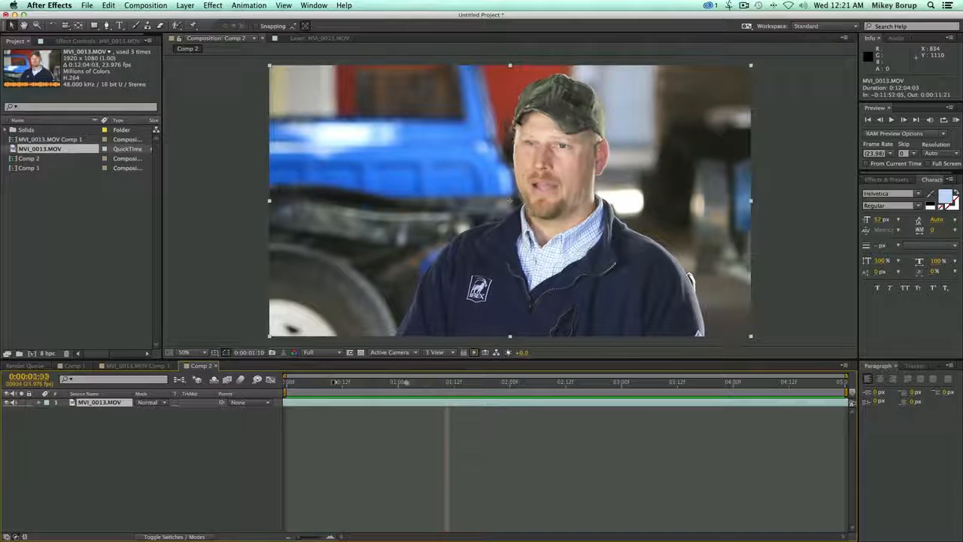
key("Home")
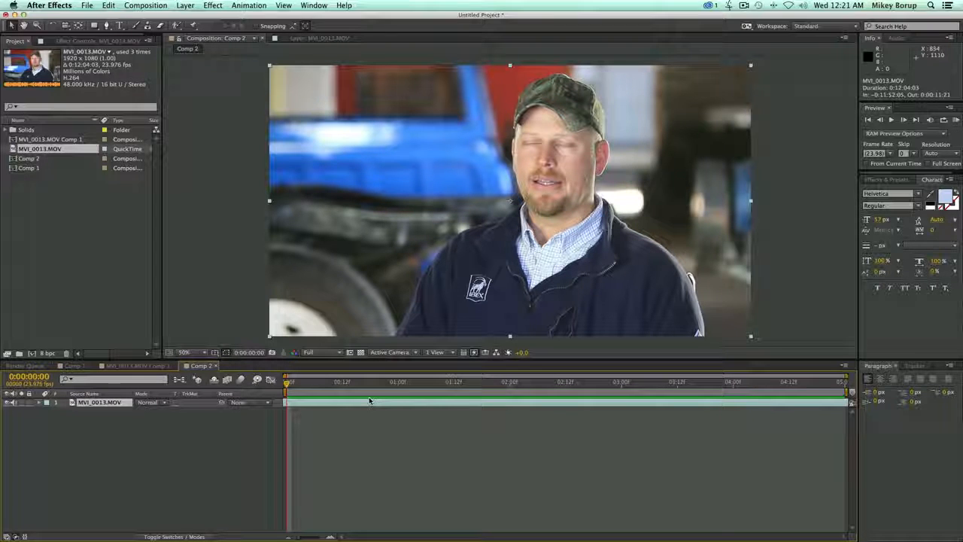
- Duplicate the MVI_0013.MOV layer, naming the upper copy Cover and the lower one Original
key("super+d")
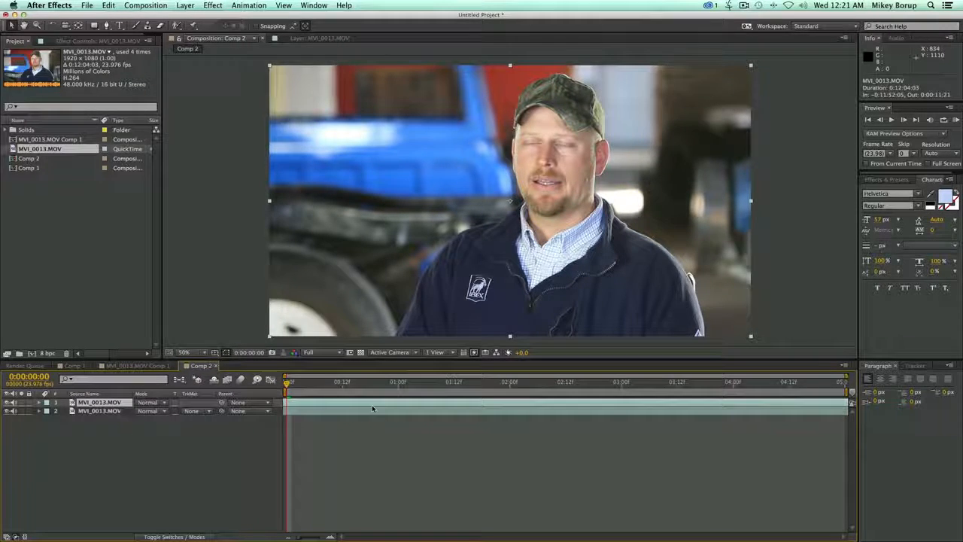
key("Return")
type("Cover")
left_click(302, 411)
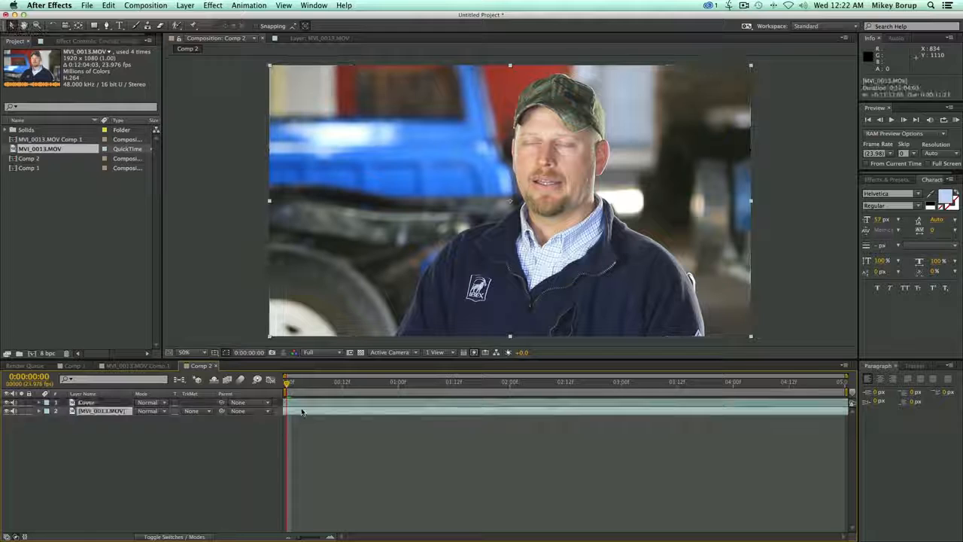
key("Return")
type("Original")
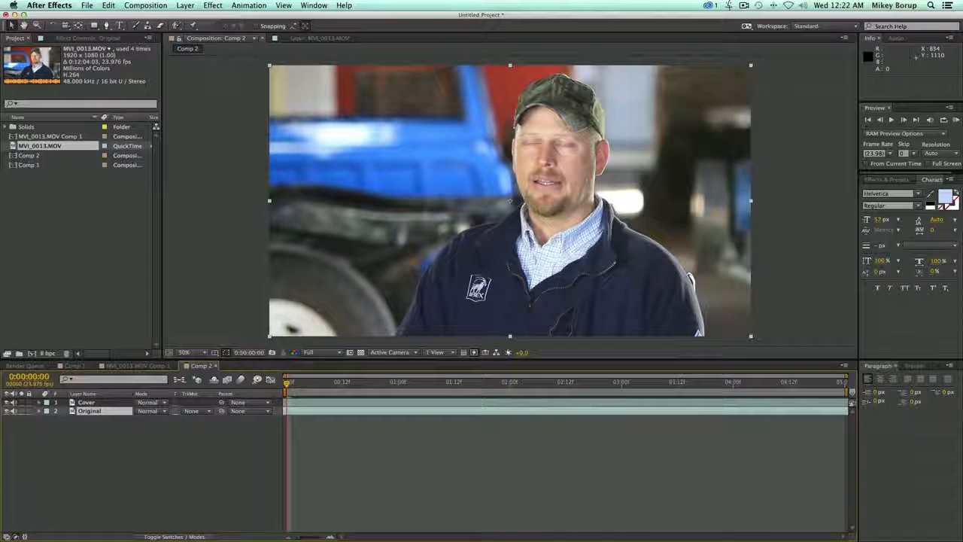
key("Return")
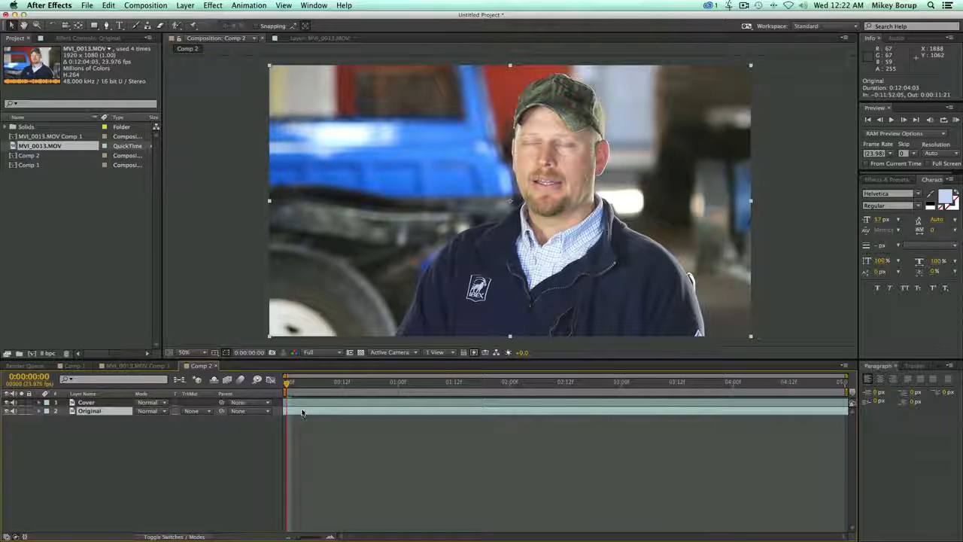
- Start a motion track on the Original layer with rotation and scale tracking enabled alongside position
left_click(910, 367)
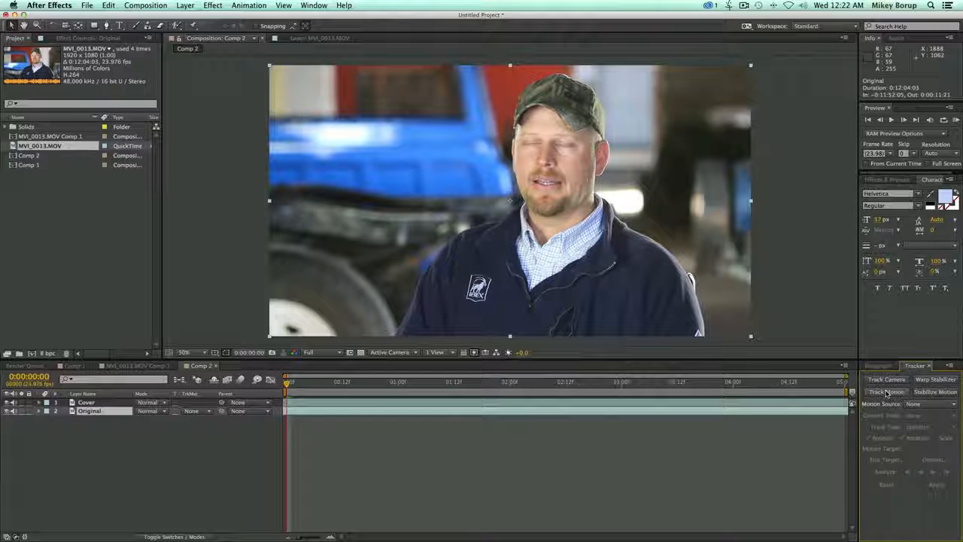
left_click(887, 392)
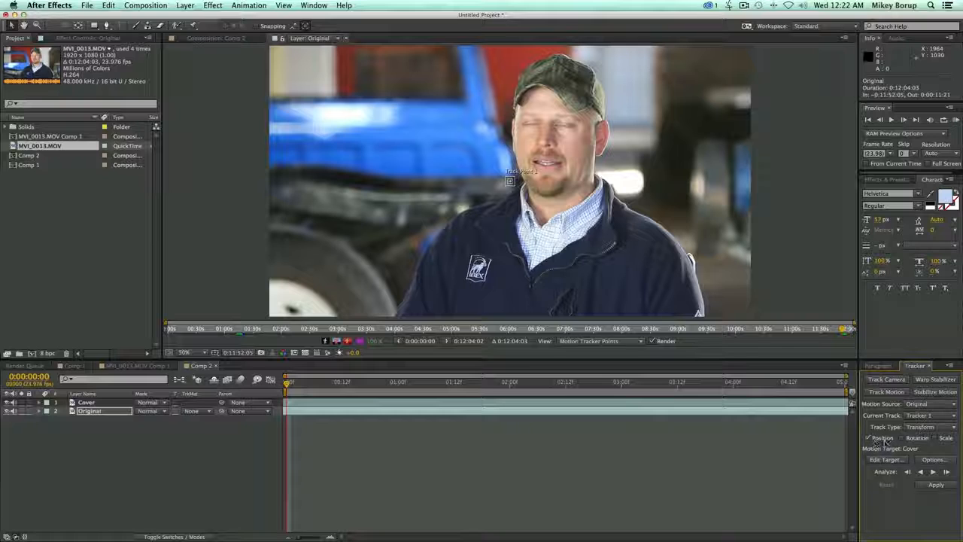
left_click(905, 439)
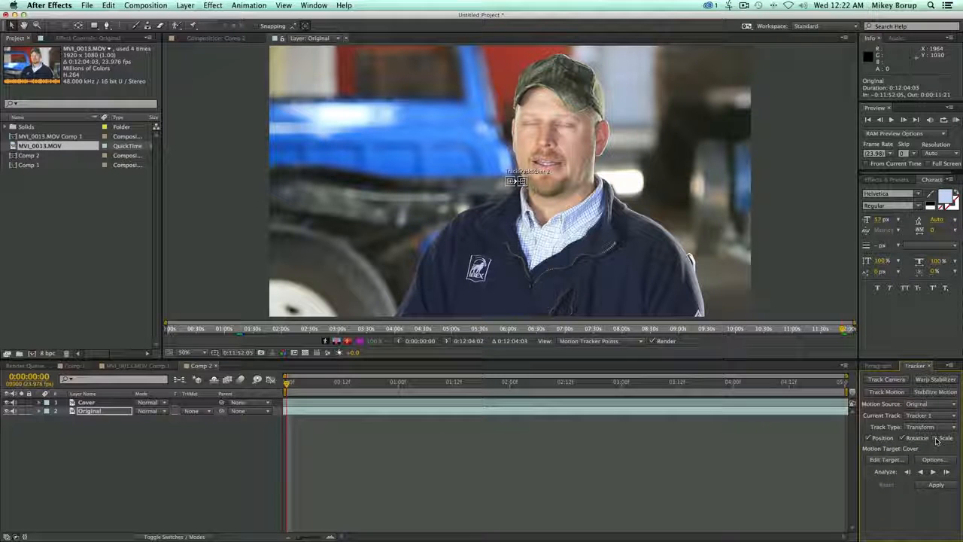
left_click(935, 440)
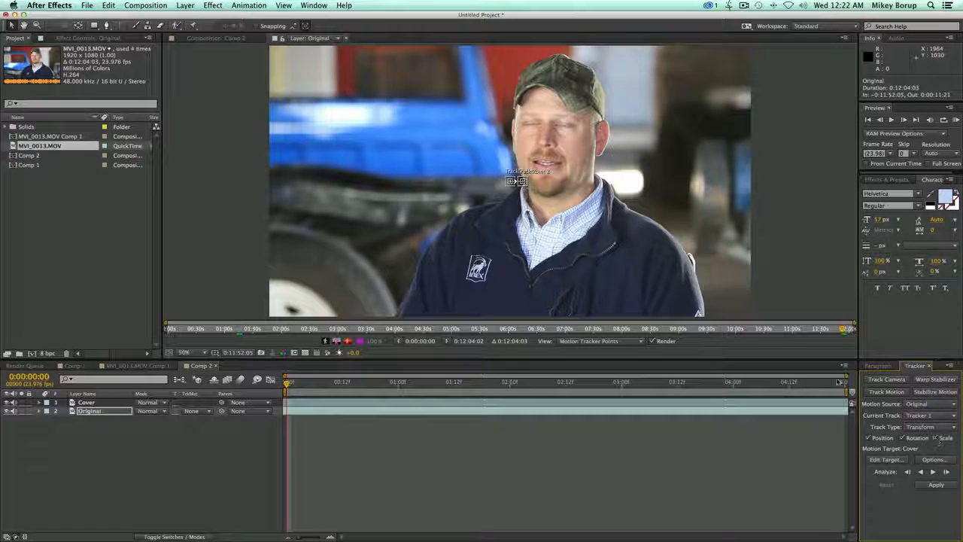
- Place the two track points on opposite corners of the jacket's chest logo and analyze the Original layer's motion forward
scroll(518, 207, "up", 3)
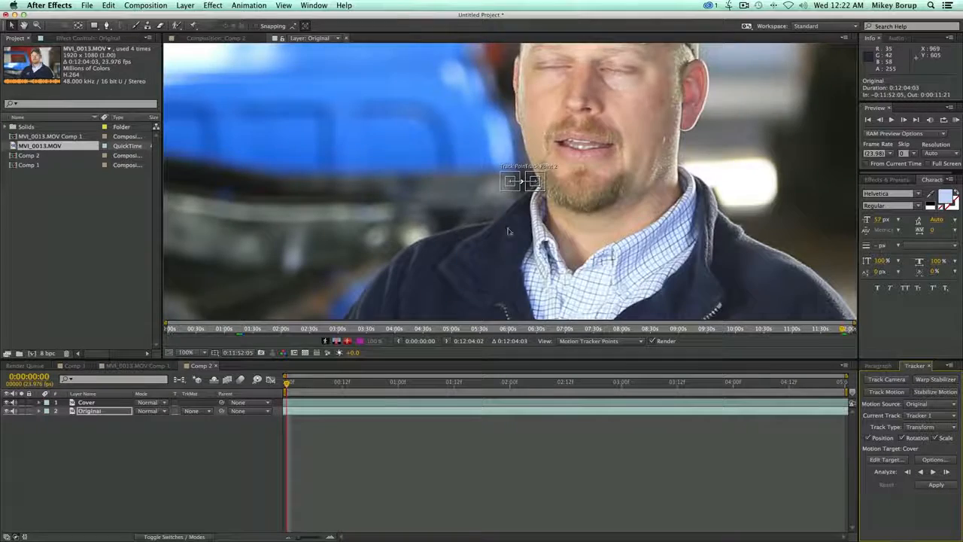
left_click_drag(589, 88, 499, 280)
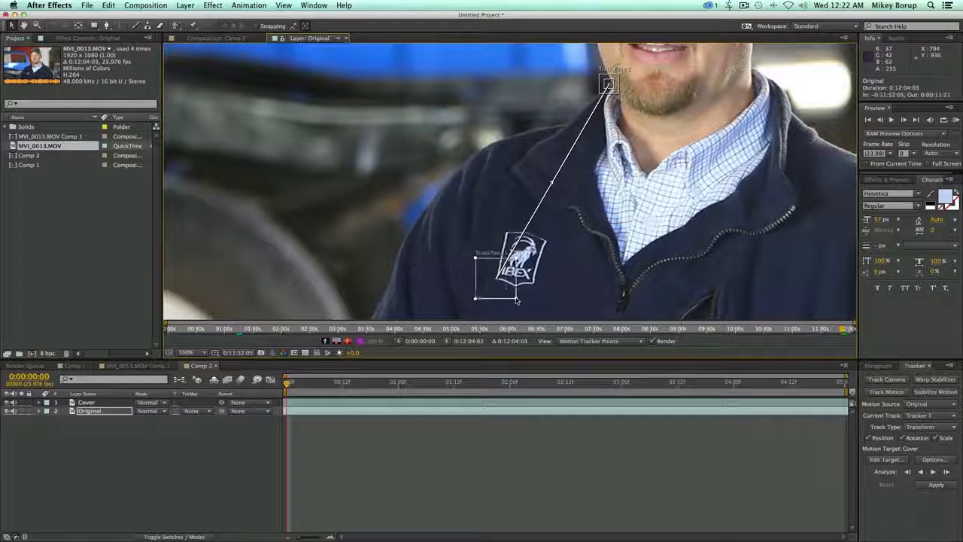
left_click_drag(609, 84, 532, 248)
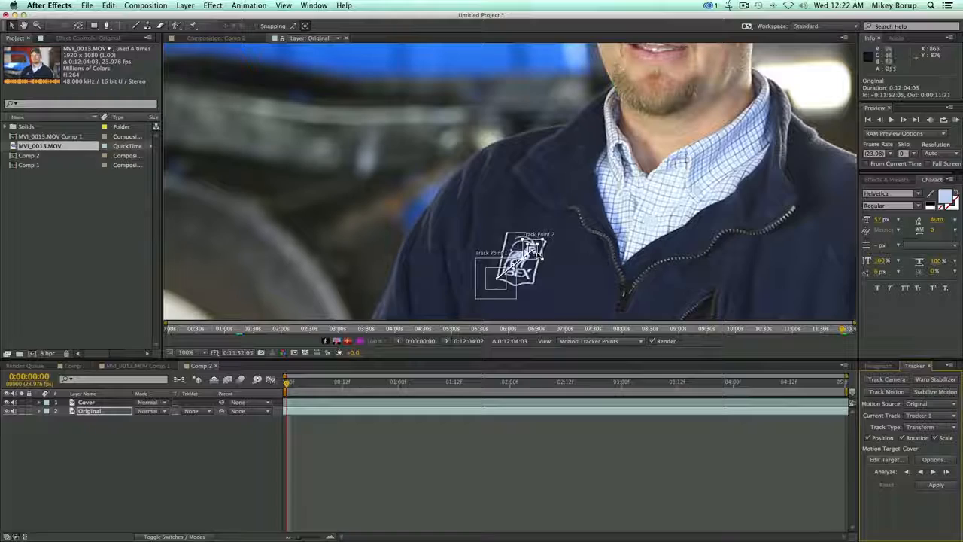
left_click(933, 471)
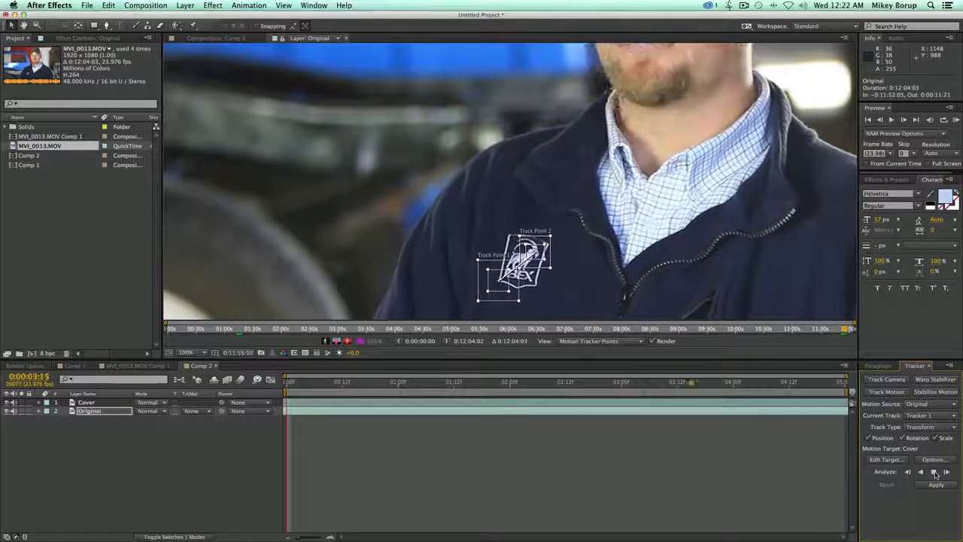
left_click(934, 471)
left_click_drag(308, 386, 288, 385)
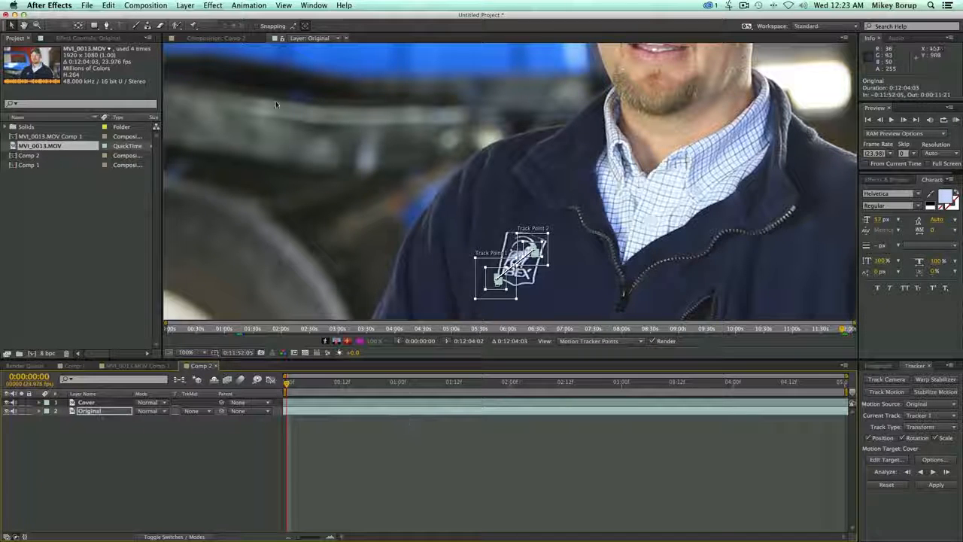
- Add a null object layer above the Original layer
left_click(184, 6)
mouse_move(194, 18)
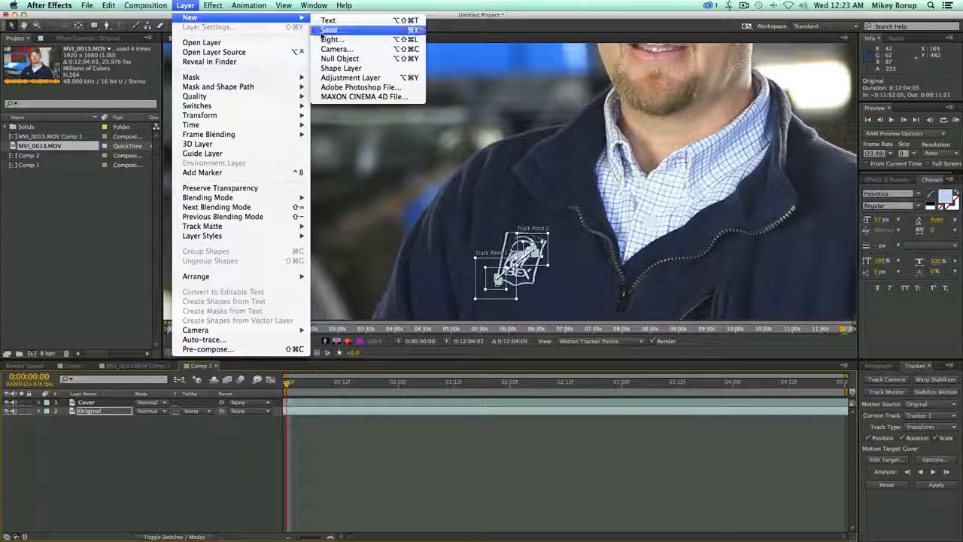
left_click(359, 59)
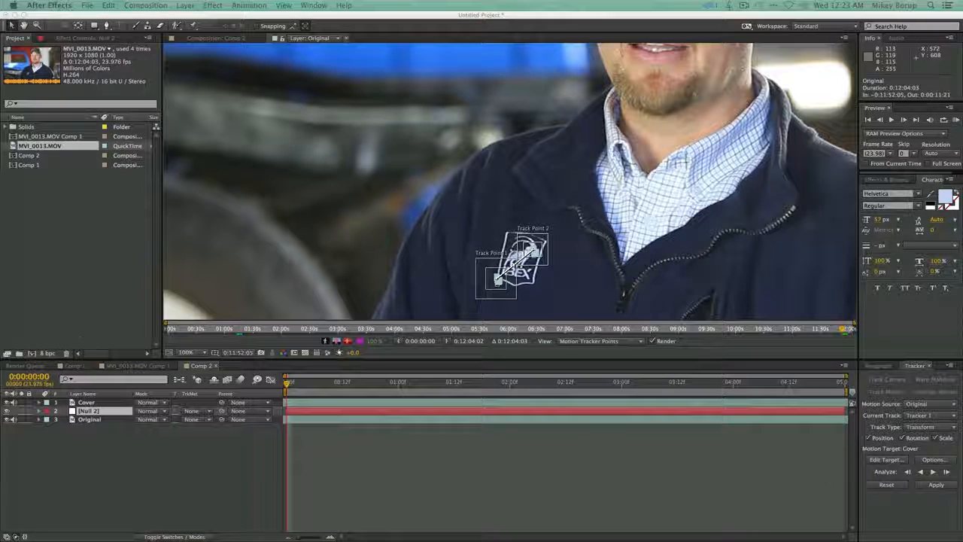
- Set the null layer as the motion target and apply the tracking data in X and Y
left_click(887, 460)
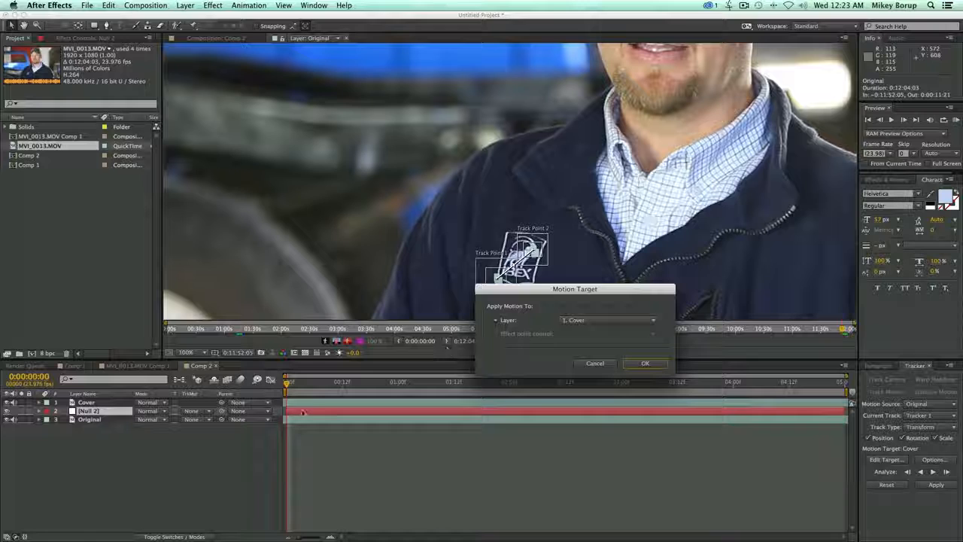
left_click(599, 324)
left_click(594, 337)
left_click(646, 364)
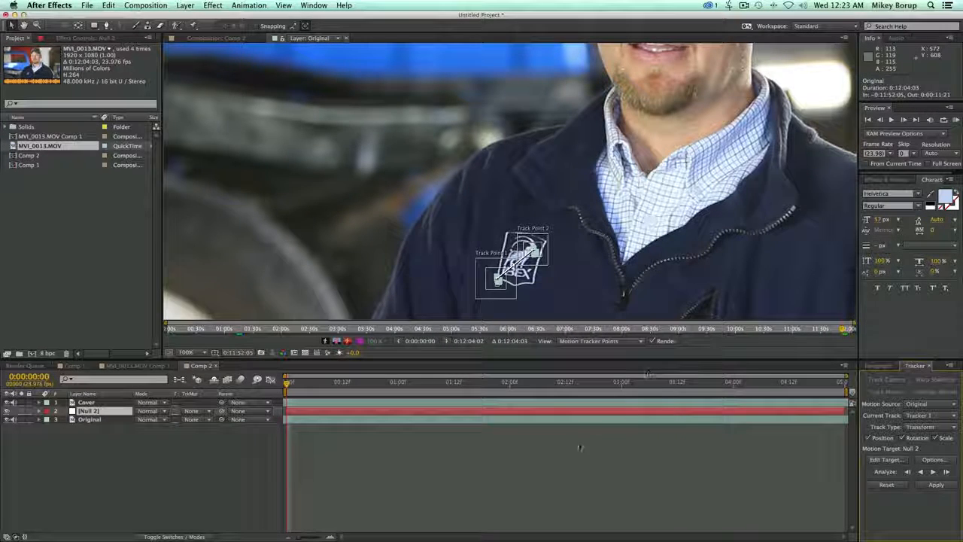
left_click(936, 486)
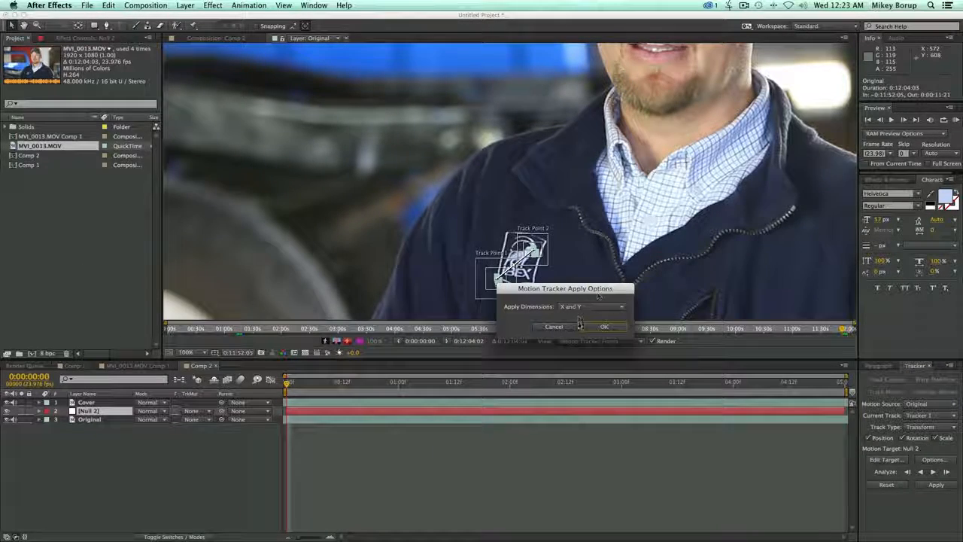
left_click(608, 329)
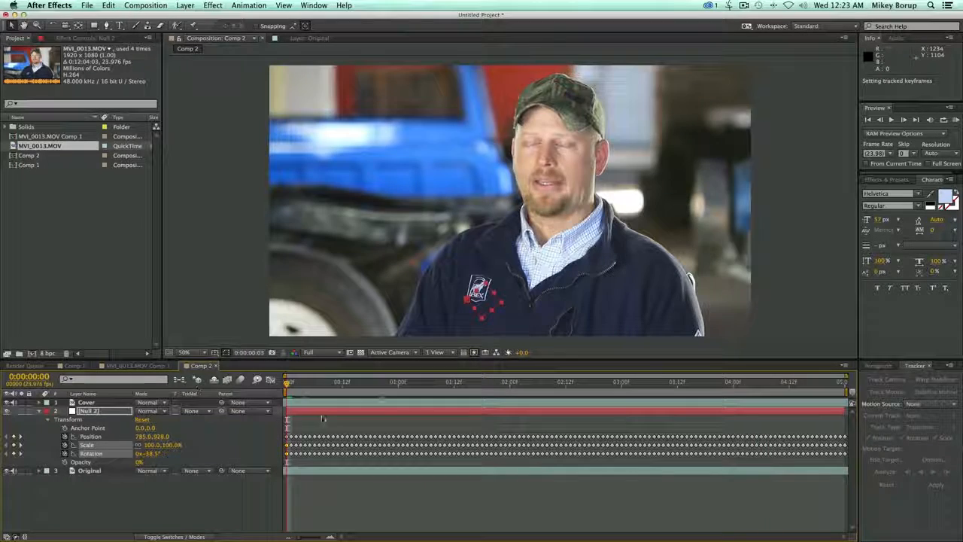
left_click(41, 412)
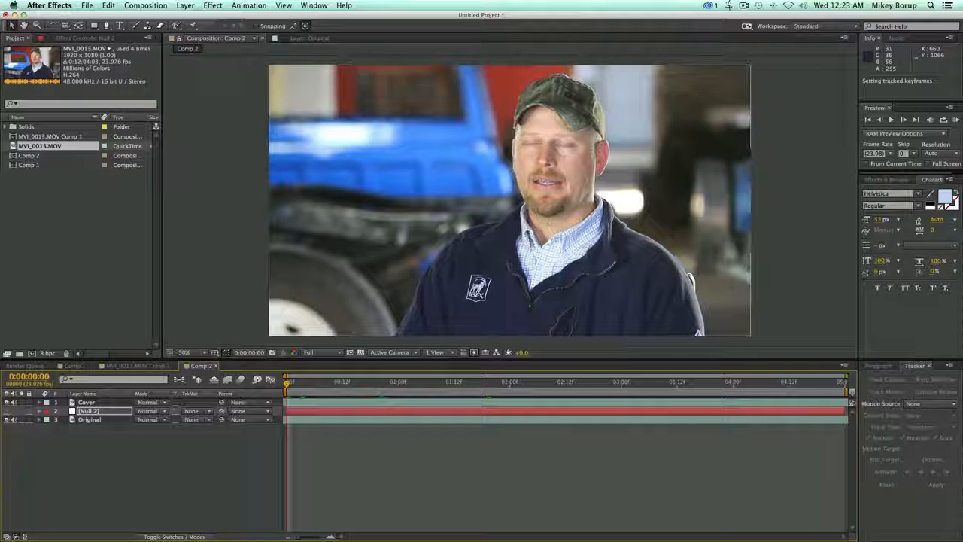
- Start Stabilize Motion on the Cover layer with rotation and scale enabled alongside position
left_click(376, 404)
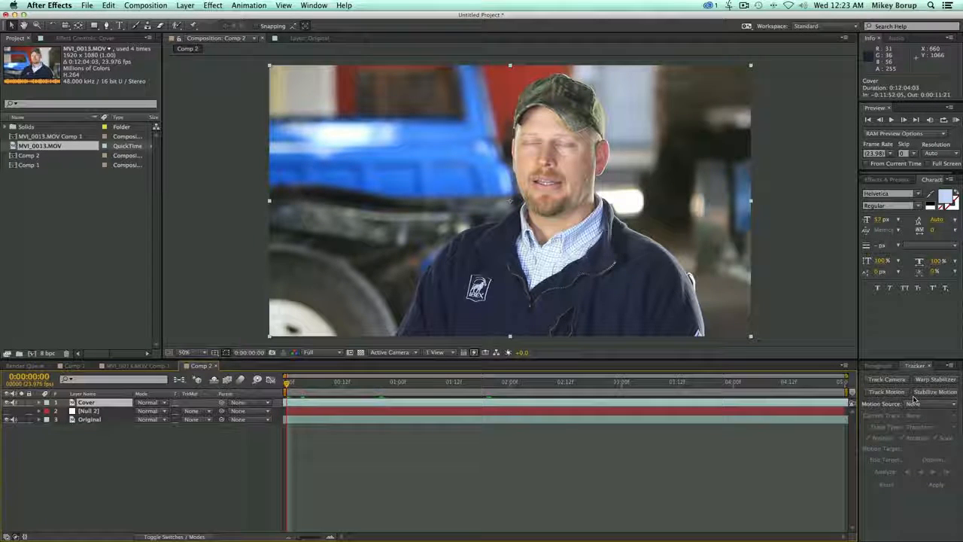
left_click(937, 392)
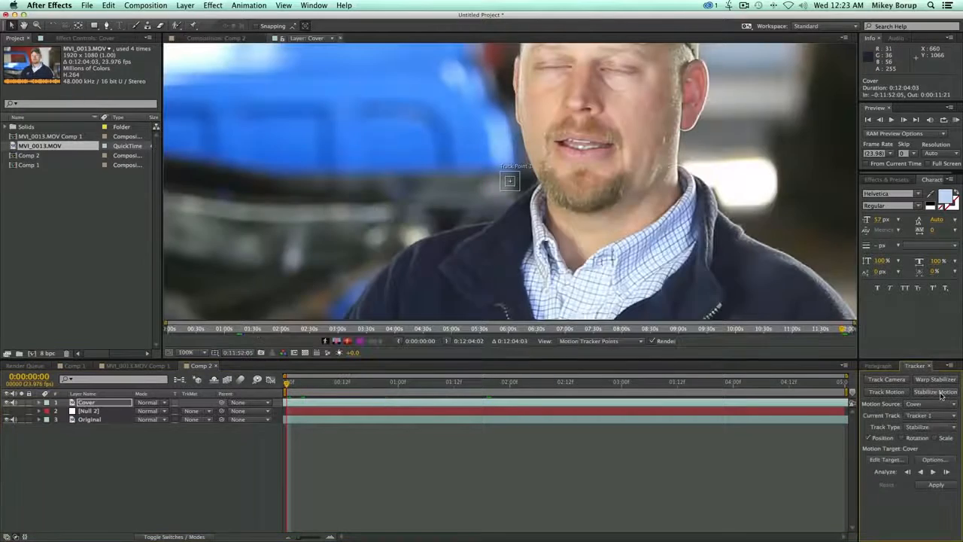
left_click_drag(554, 256, 614, 157)
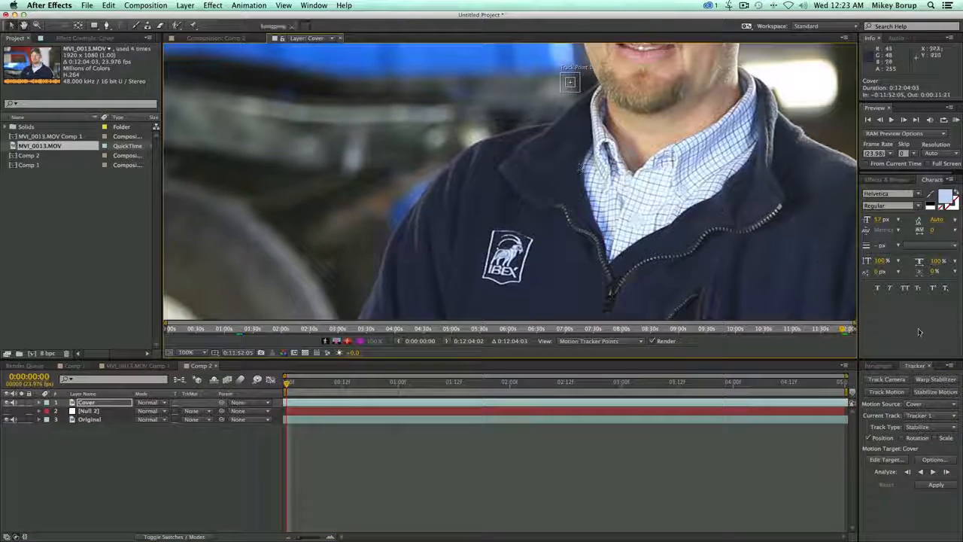
left_click(903, 439)
left_click(936, 439)
- Place the two stabilizing track points on opposite corners of the chest logo and analyze the Cover layer forward
left_click_drag(533, 183, 488, 270)
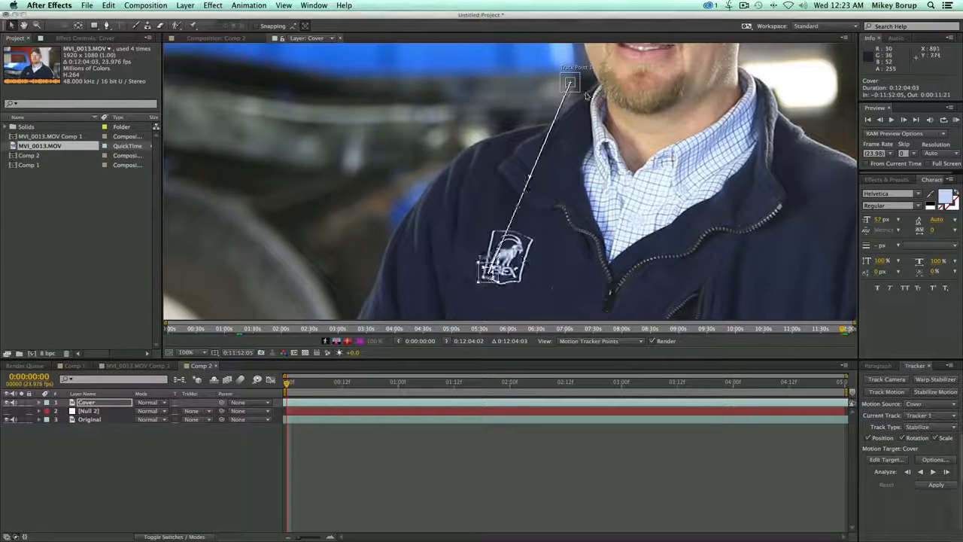
left_click_drag(576, 84, 513, 250)
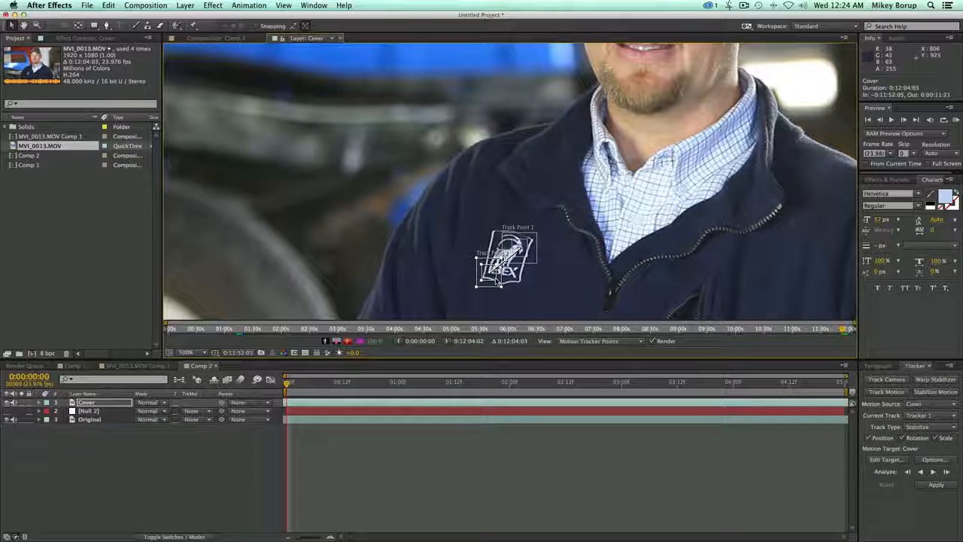
left_click(933, 471)
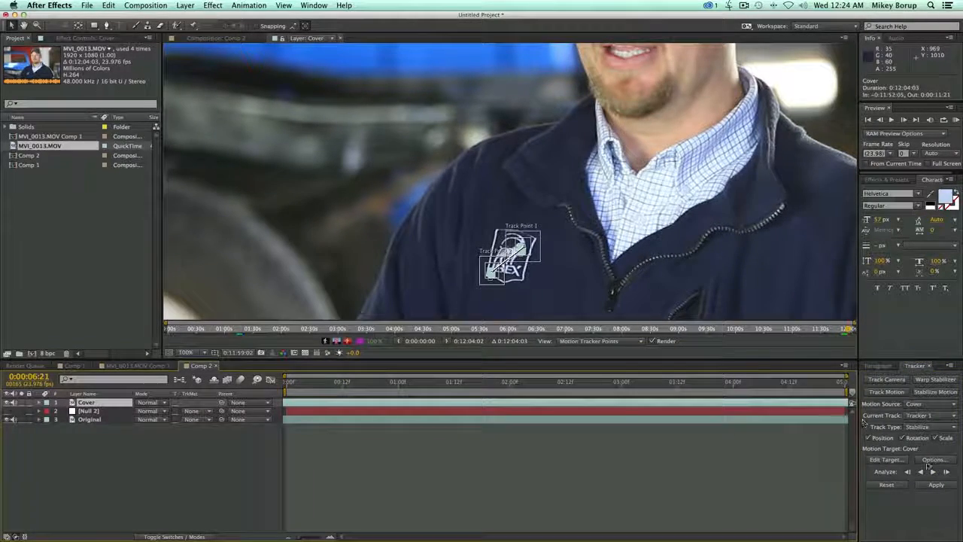
- Apply the stabilization to the Cover layer in X and Y and preview it, returning to the first frame
left_click(935, 485)
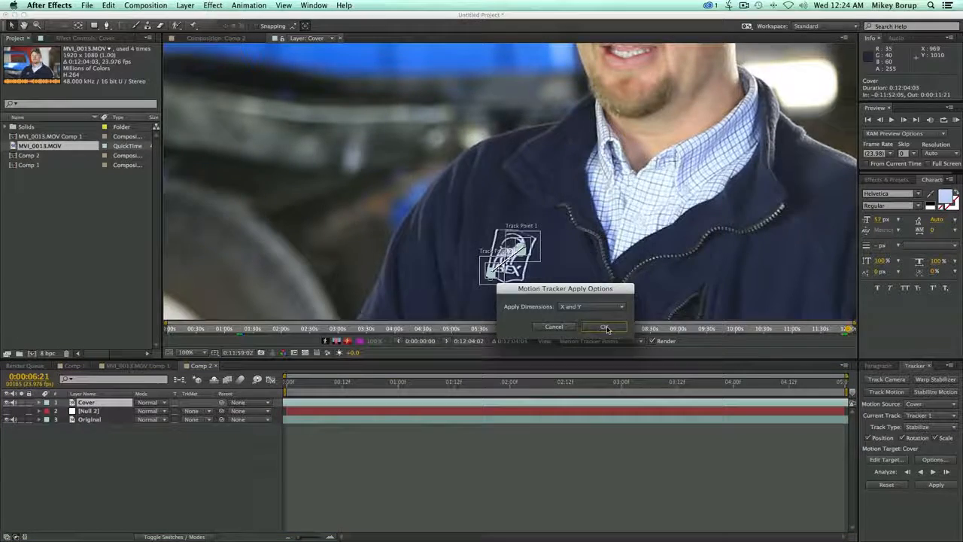
left_click(607, 329)
key("space")
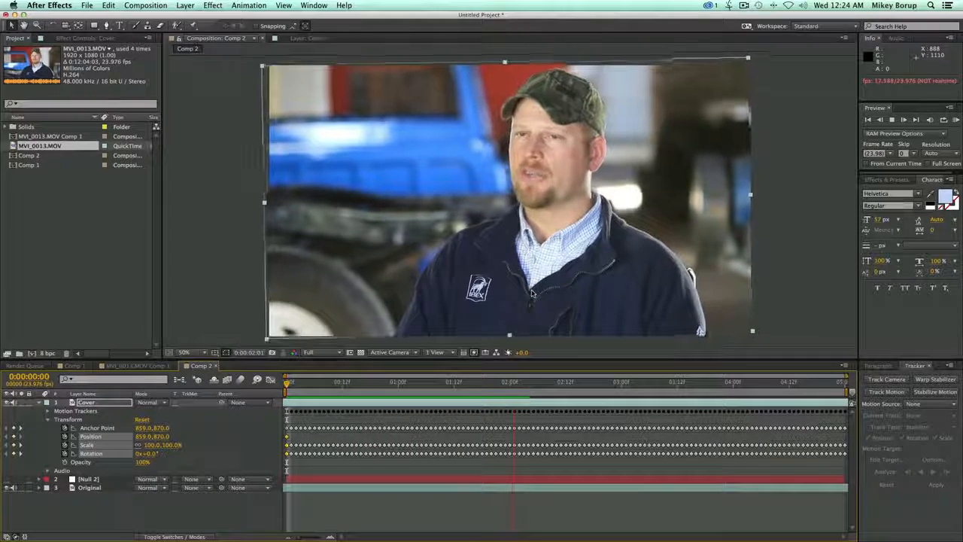
key("space")
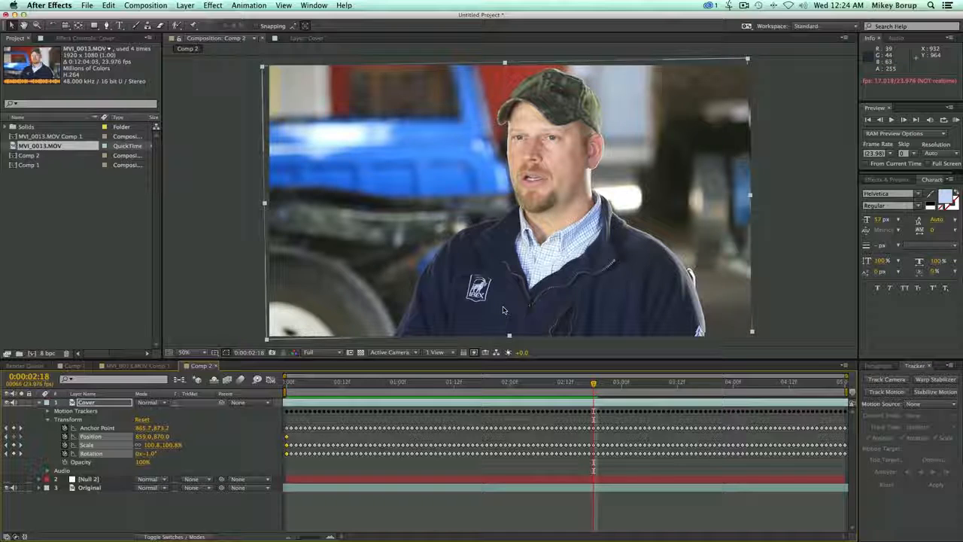
key("Home")
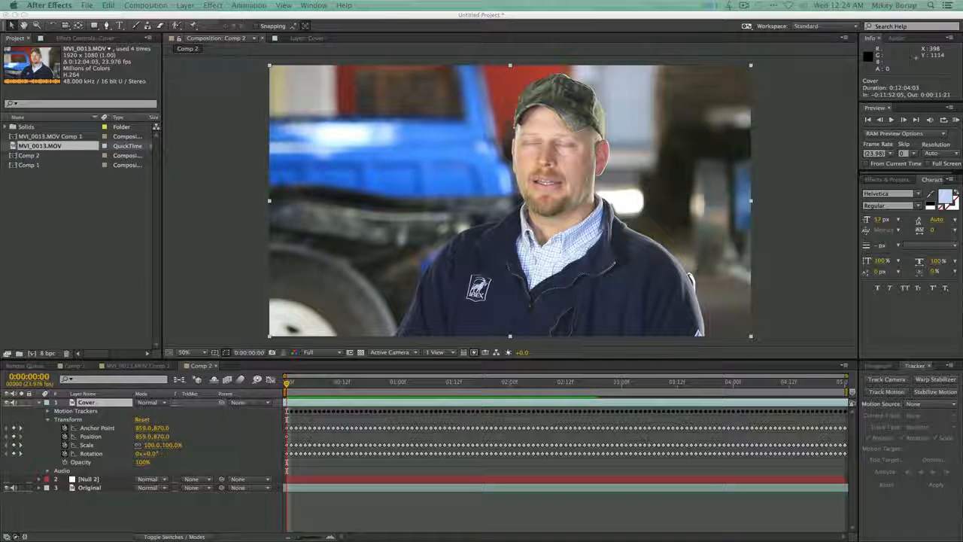
- Pre-compose the Cover layer as "Stable", moving all attributes into the new composition
key("super+shift+c")
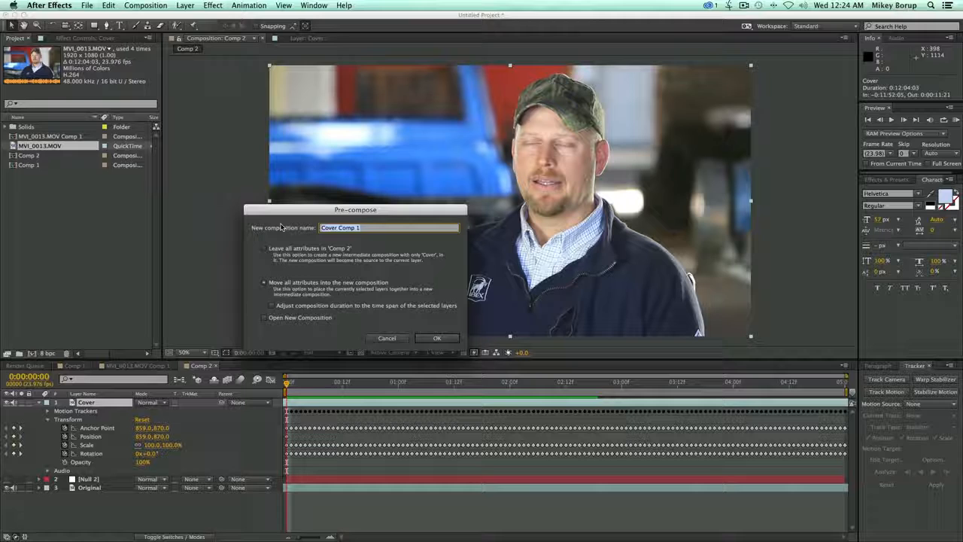
type("Stable")
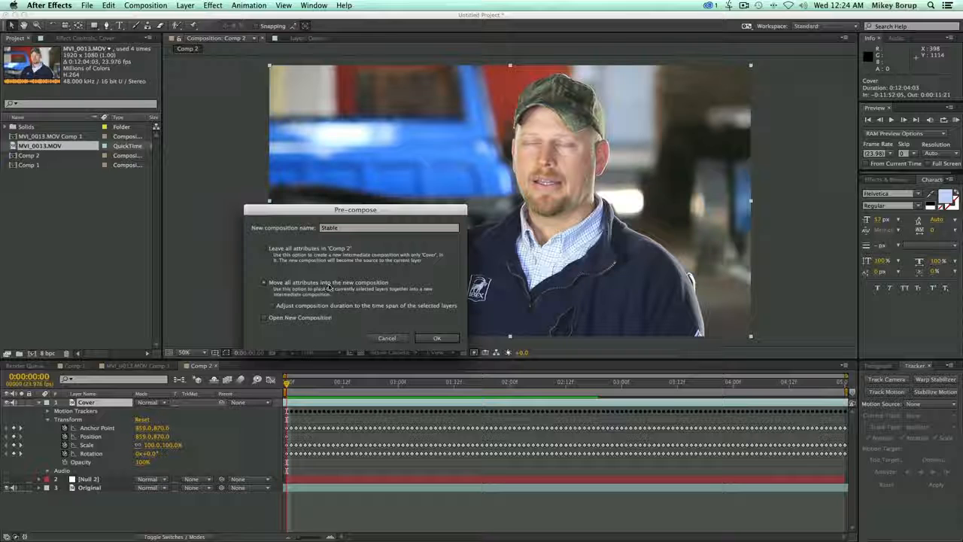
left_click(437, 338)
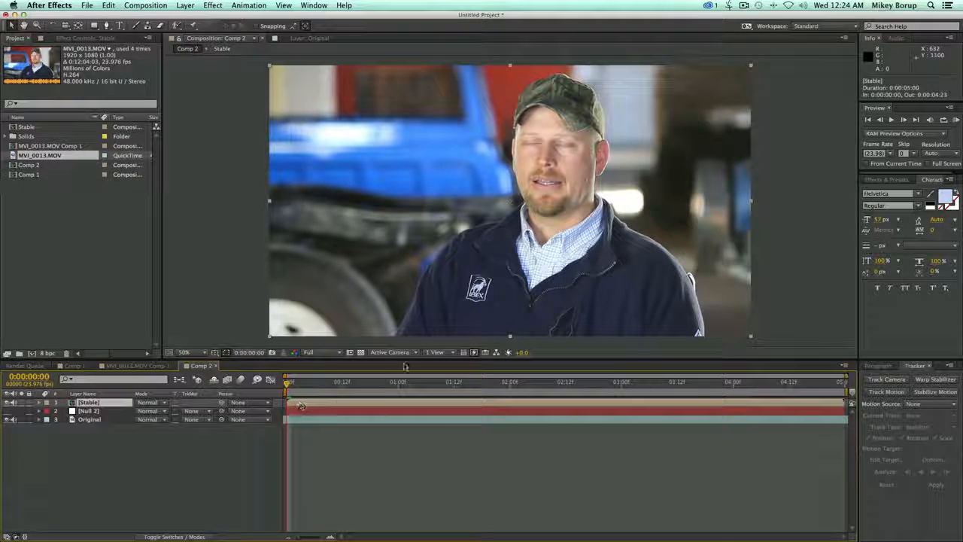
- Lower the Stable layer's opacity to about 79% and shift it up and left so plain jacket fabric lies over the original logo
left_click_drag(474, 312, 470, 275)
key("t")
left_click_drag(136, 411, 132, 413)
scroll(490, 301, "up", 3)
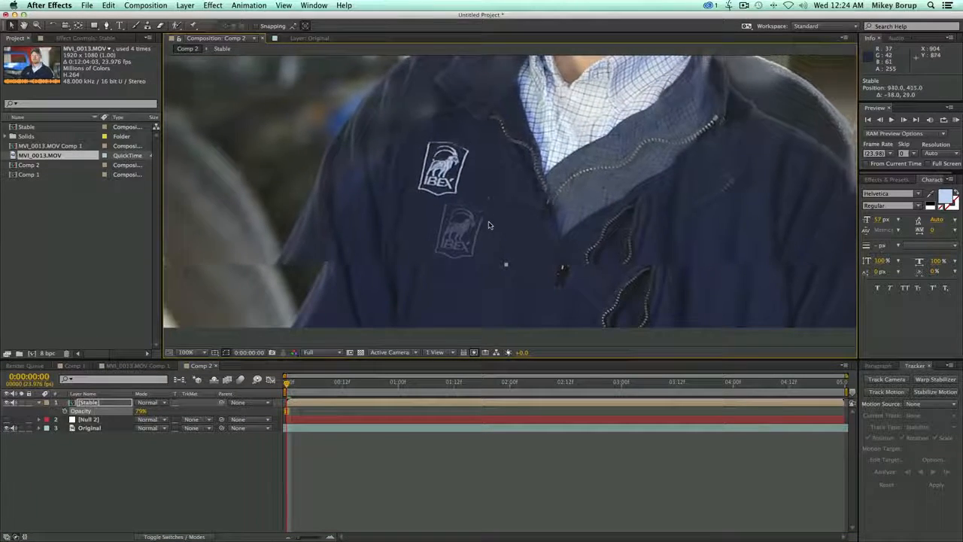
scroll(553, 181, "up", 2)
left_click_drag(505, 214, 501, 216)
- Draw a closed Pen mask on the Stable layer around the faint original logo on the chest
left_click(322, 404)
left_click(122, 24)
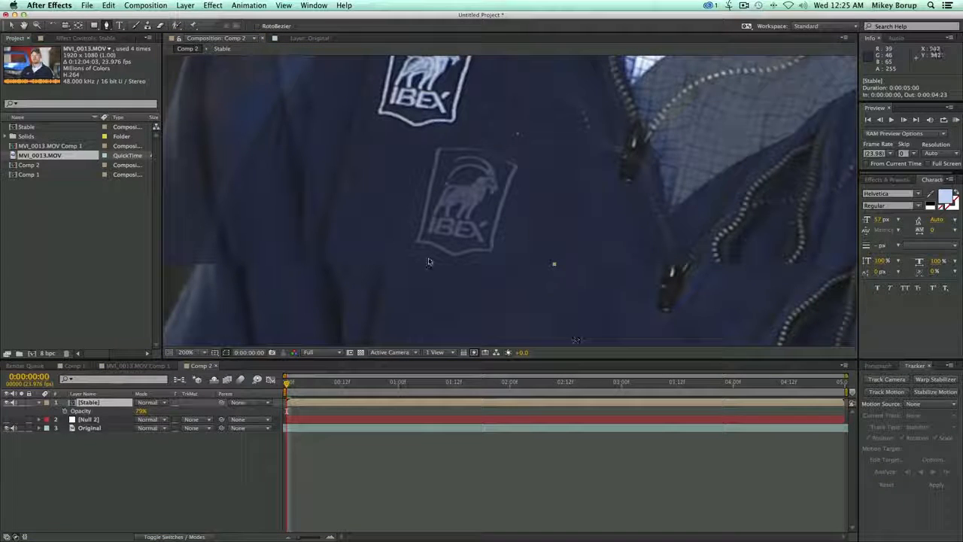
left_click_drag(406, 246, 428, 258)
left_click(427, 140)
left_click(502, 136)
left_click(538, 155)
left_click(539, 194)
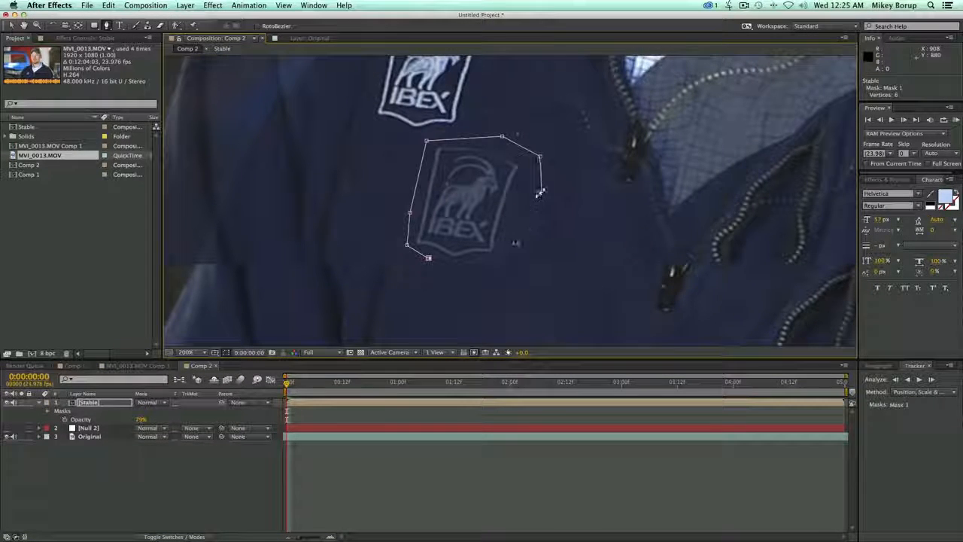
left_click(489, 258)
left_click(429, 259)
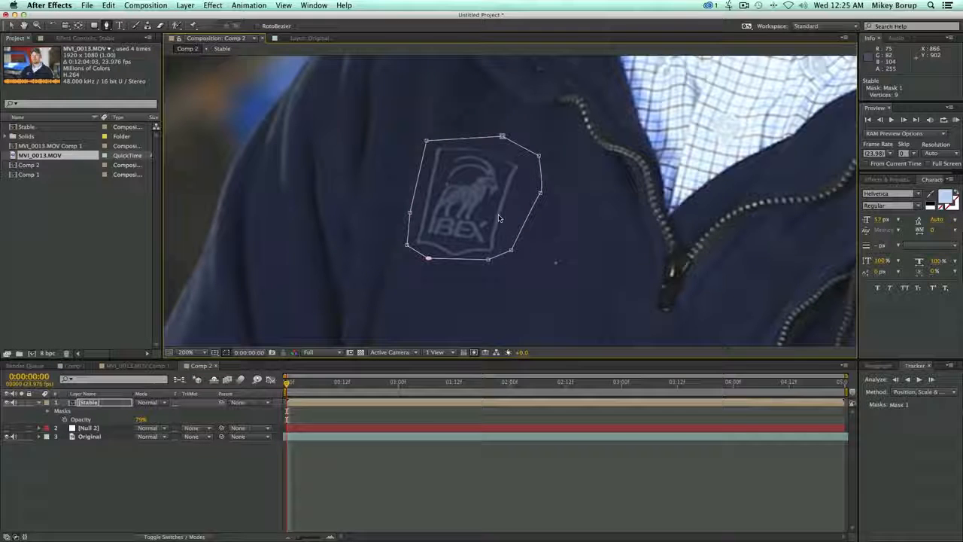
- Restore the Stable layer's opacity to 100% and set its mask feather to 8 pixels
left_click_drag(154, 414, 181, 414)
left_click(368, 474)
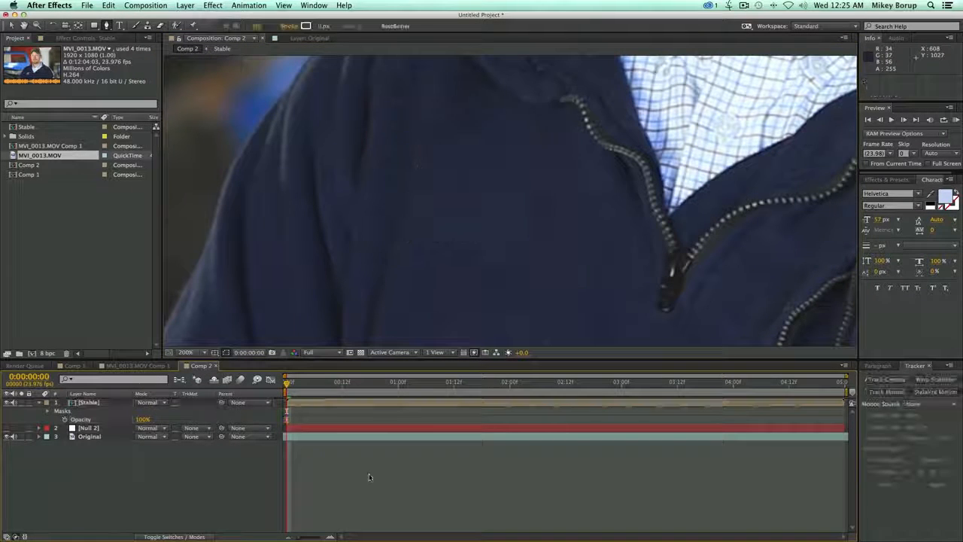
key("f")
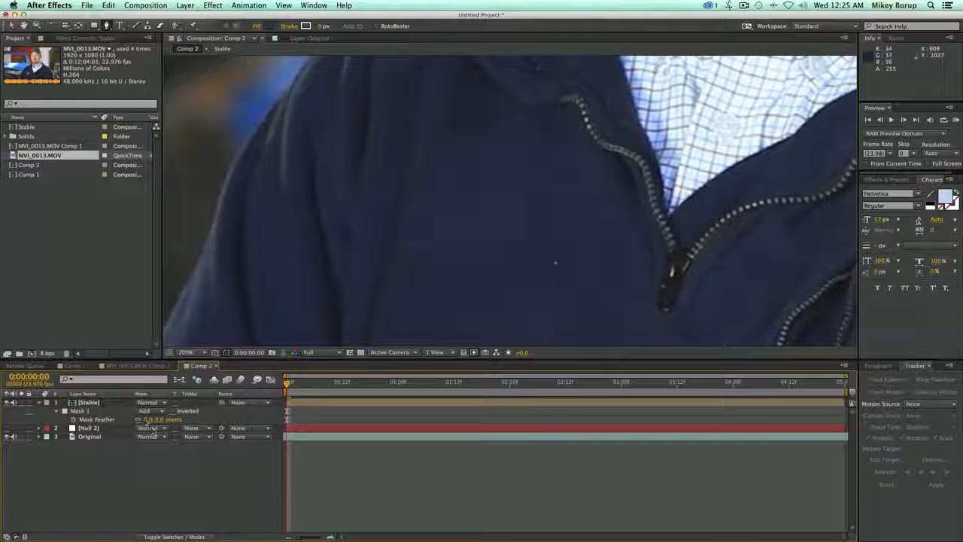
left_click_drag(146, 419, 152, 419)
- Reshape the mask on the Stable layer by pulling its lower vertices downward, raising the top vertex and nudging the whole outline slightly
left_click_drag(489, 259, 480, 278)
left_click_drag(511, 250, 515, 269)
key("super+shift+a")
left_click(490, 285)
key("super+z")
left_click(480, 198, "super")
key("v")
mouse_move(466, 199)
left_mouse_down()
mouse_move(474, 206)
mouse_move(462, 201)
left_mouse_up()
left_click(472, 417)
left_click(491, 181)
left_click(499, 140)
left_click_drag(499, 140, 472, 129)
left_click(493, 489)
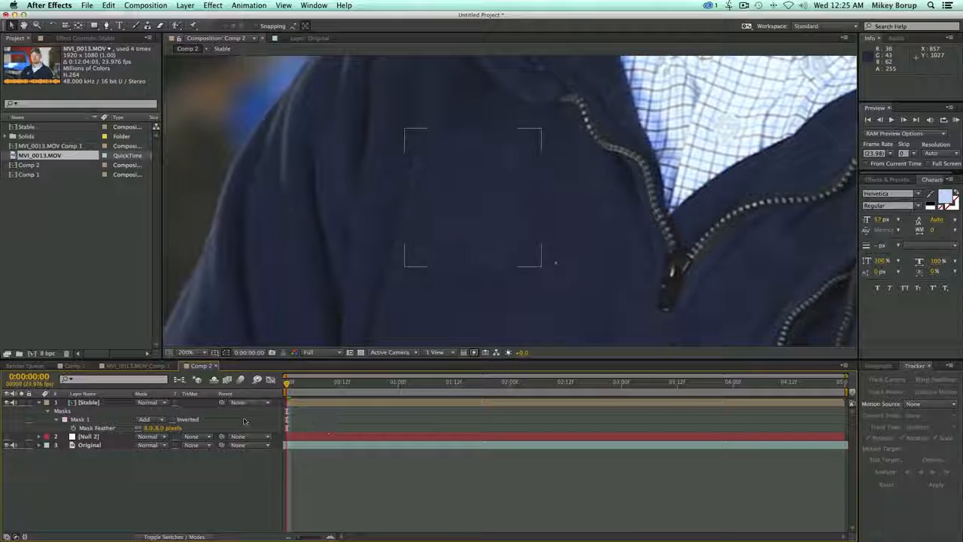
- Parent the Stable layer to the Null 2 layer
left_click(92, 402)
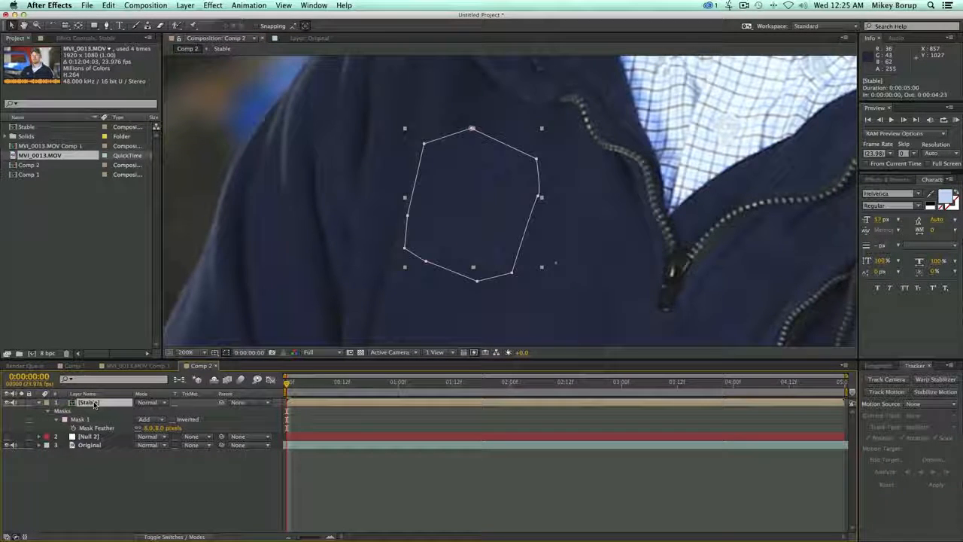
left_click(40, 401)
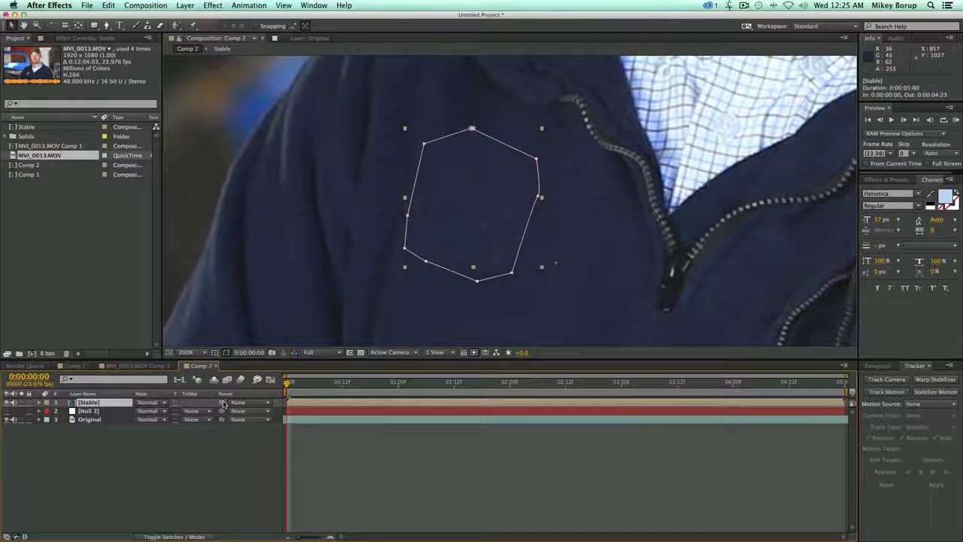
left_click_drag(221, 402, 89, 411)
left_click(392, 467)
- Preview the footage and examine the patched chest area at different magnifications to check how well the cover follows the jacket
scroll(393, 262, "down", 2)
key("space")
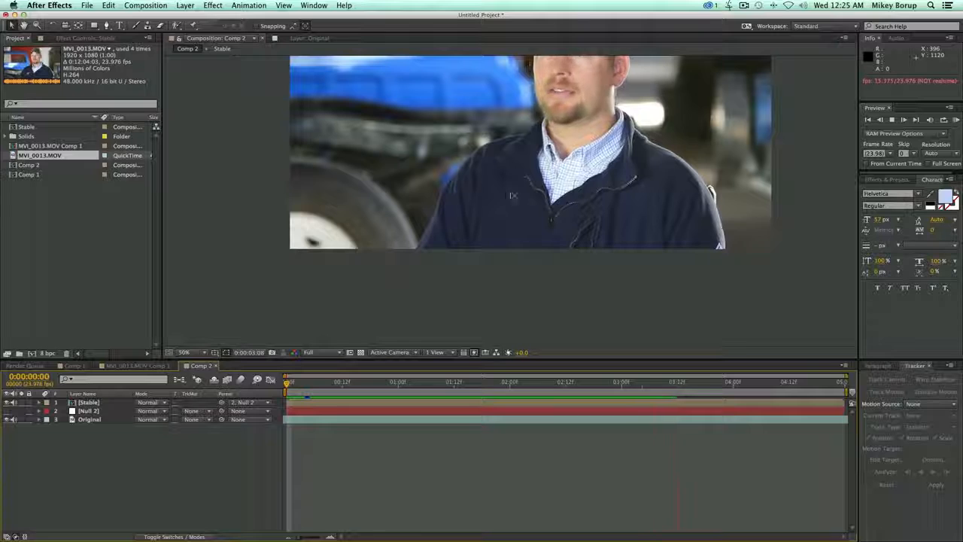
scroll(496, 230, "up", 2)
scroll(497, 234, "down", 1)
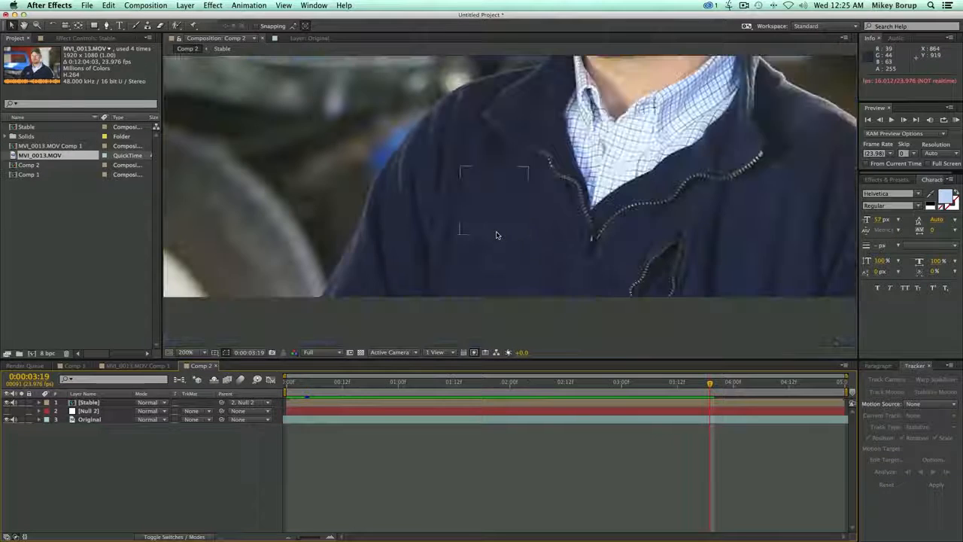
scroll(499, 236, "up", 1)
key("space")
left_click_drag(502, 237, 466, 215)
left_click(401, 435)
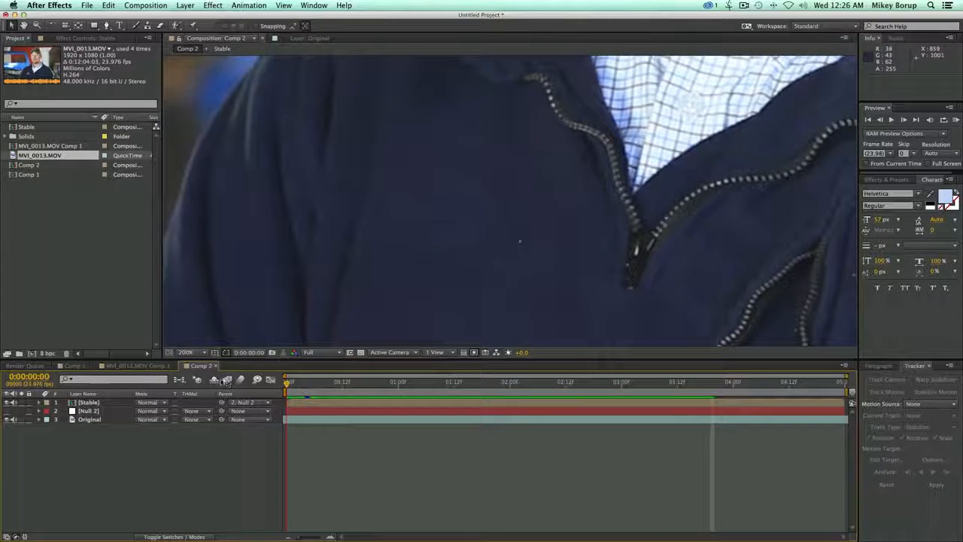
key("space")
left_click_drag(300, 382, 328, 382)
key("space")
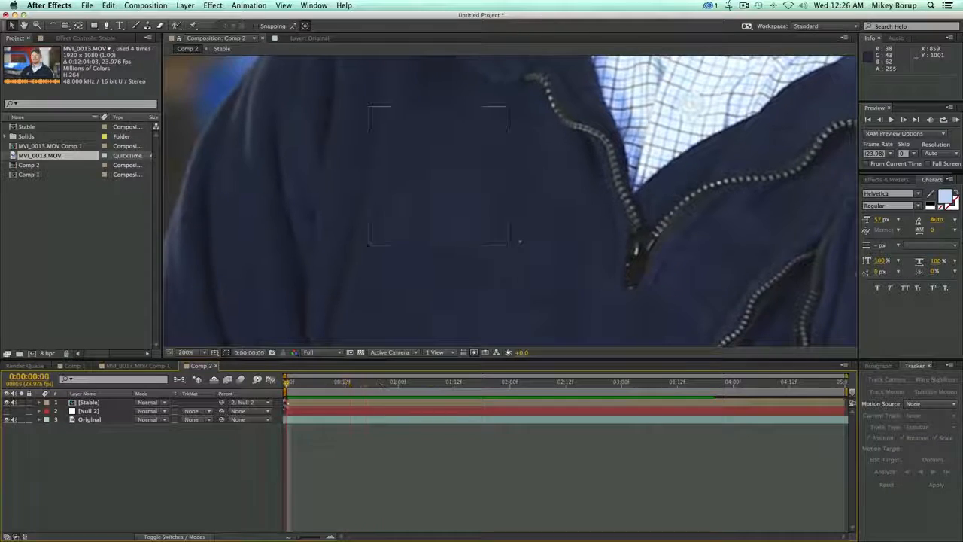
- Apply the Curves color correction effect to the Stable layer
left_click(437, 176)
left_click(213, 5)
mouse_move(259, 100)
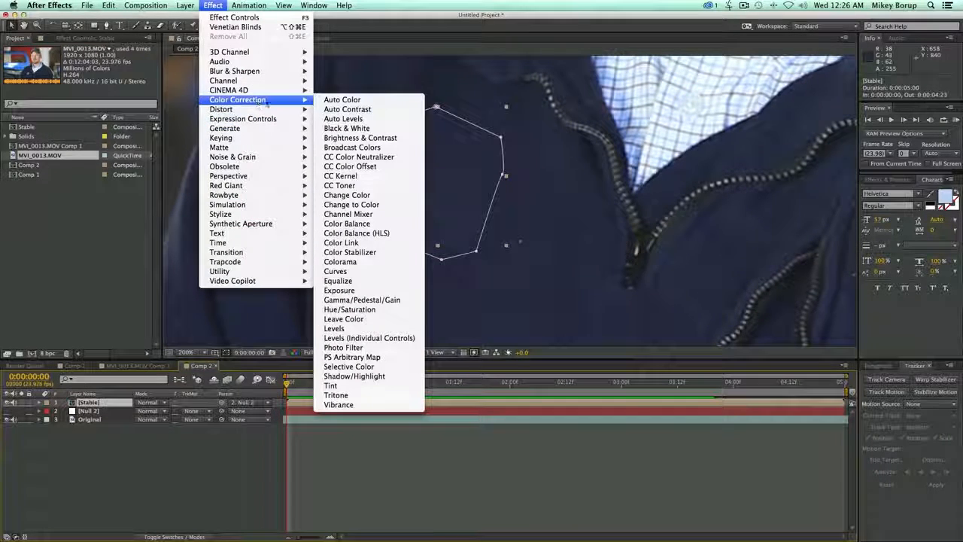
left_click(339, 272)
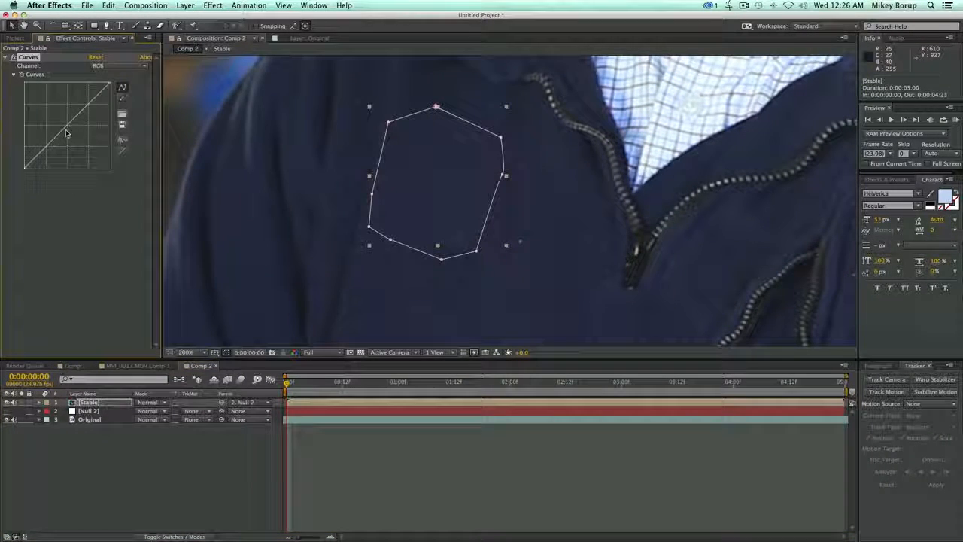
left_click(372, 452)
- Play back the close-up of the jacket to check how the patch blends with the surrounding fabric
key("space")
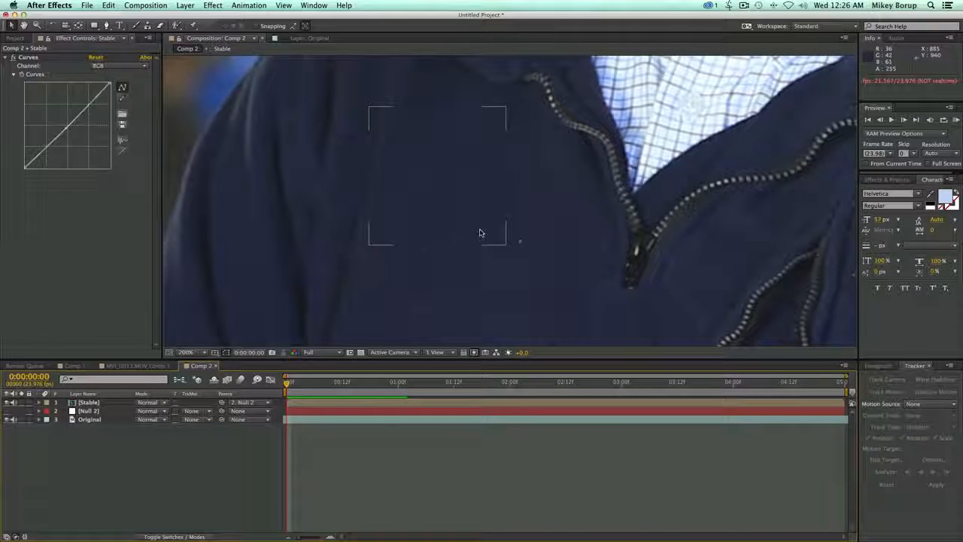
key("space")
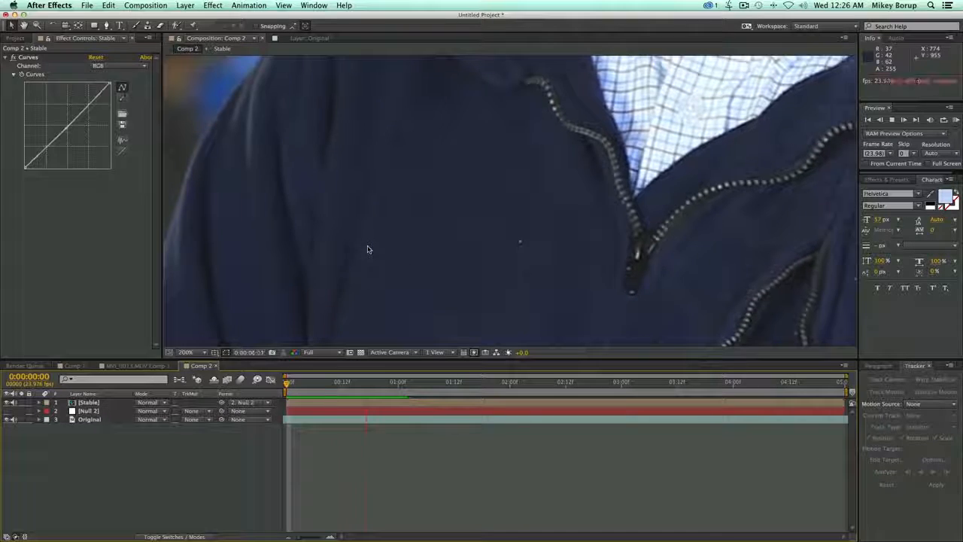
key("space")
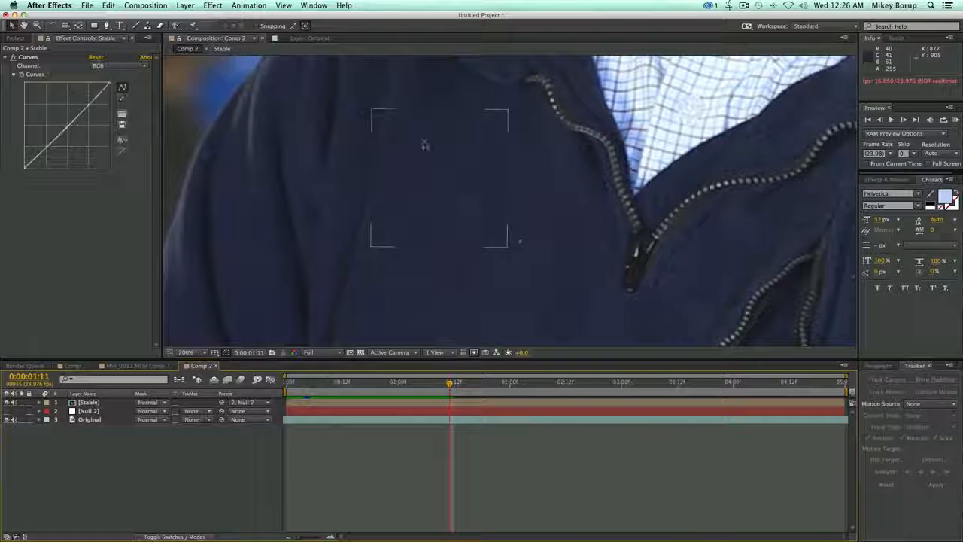
left_click_drag(450, 383, 238, 387)
key("space")
key("space")
- Preview the covered logo from the first frame at wider framings, including the whole shot
scroll(442, 190, "down", 4)
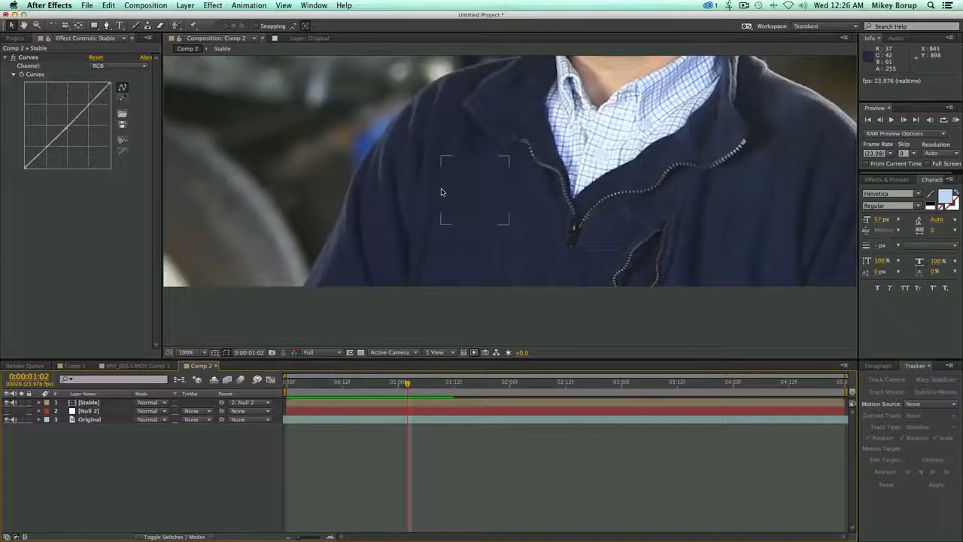
scroll(442, 191, "up", 2)
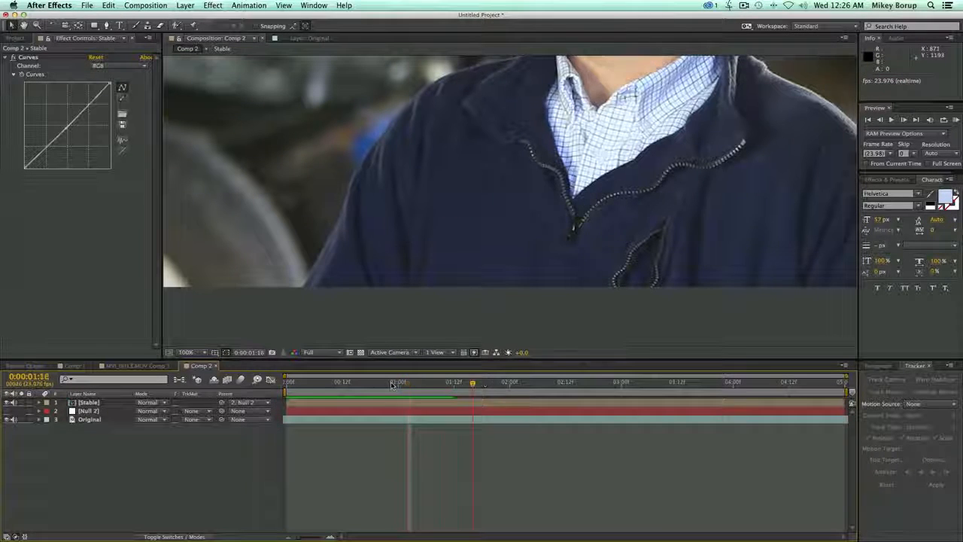
key("Home")
key("space")
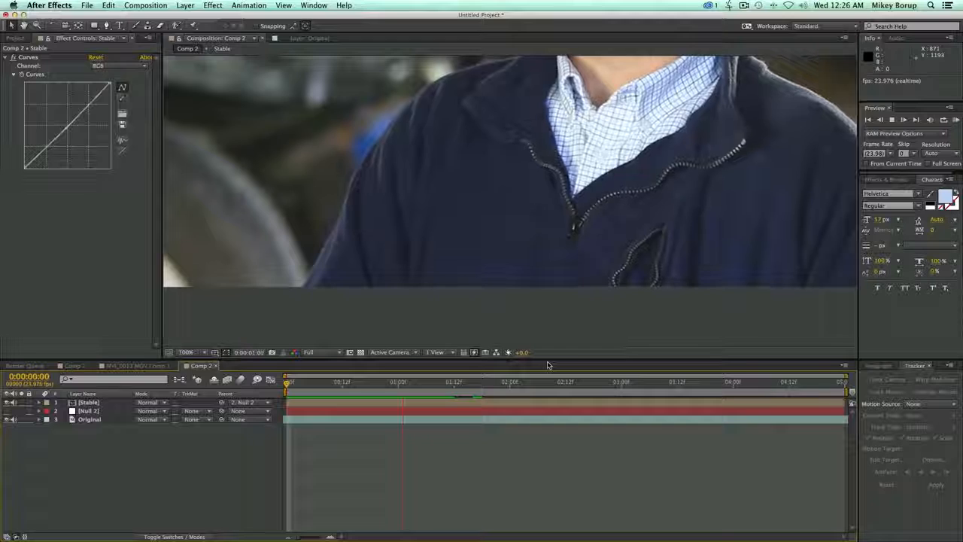
key("space")
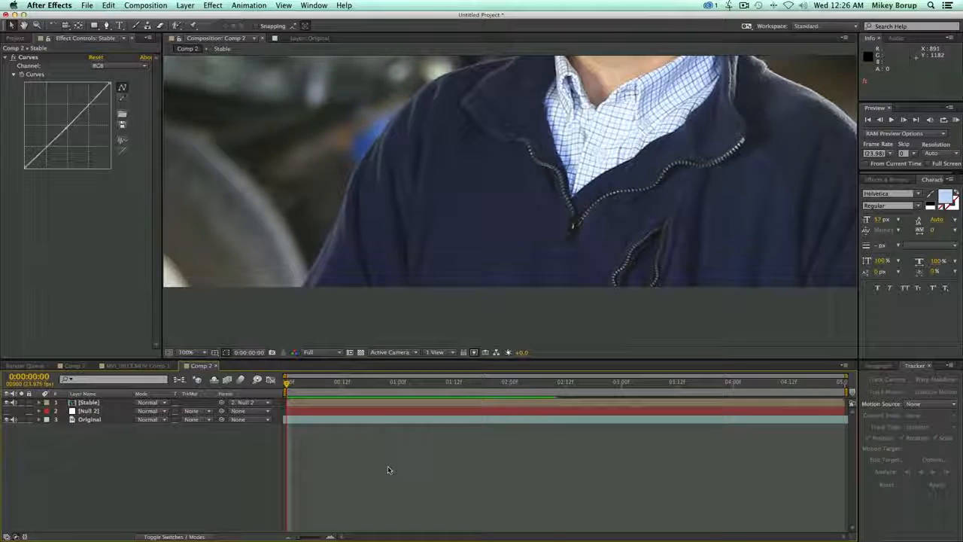
key("comma")
left_click_drag(527, 214, 509, 282)
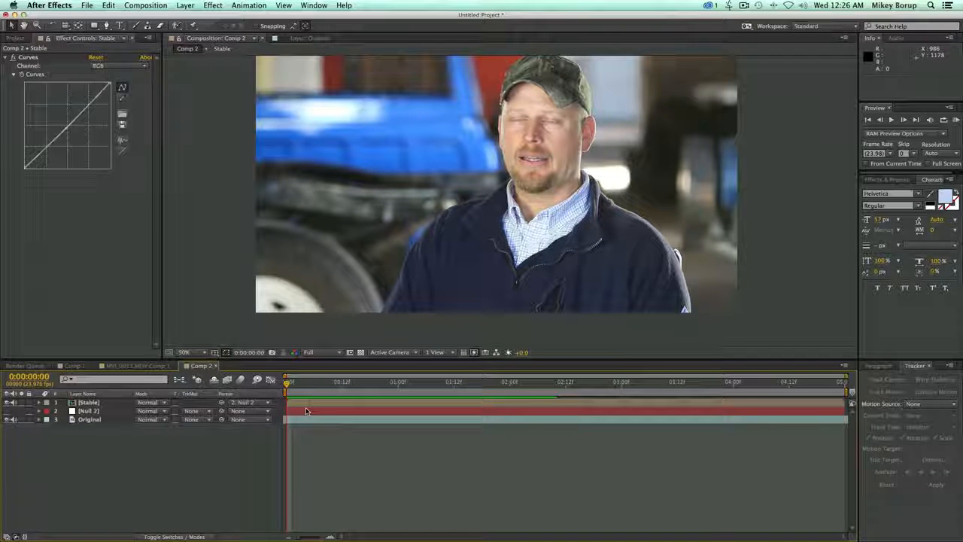
key("space")
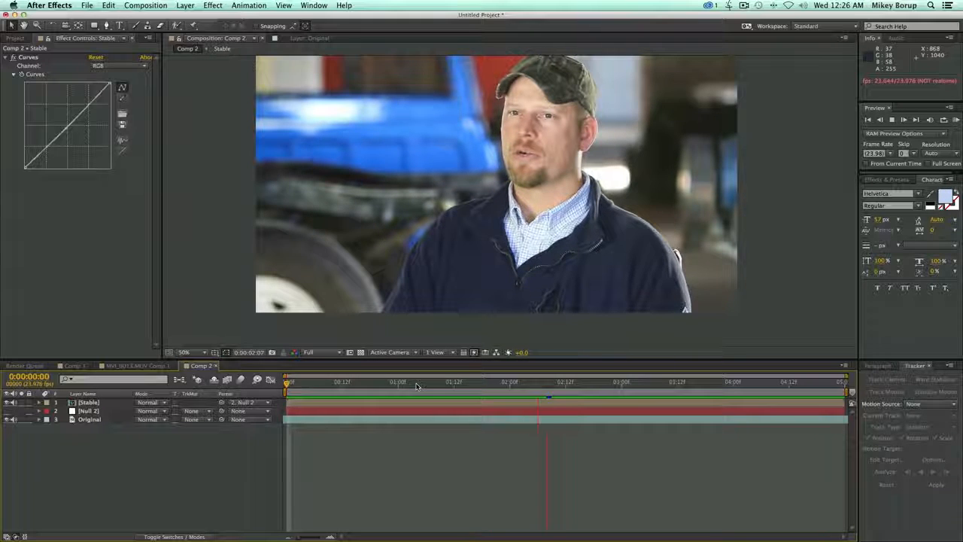
key("space")
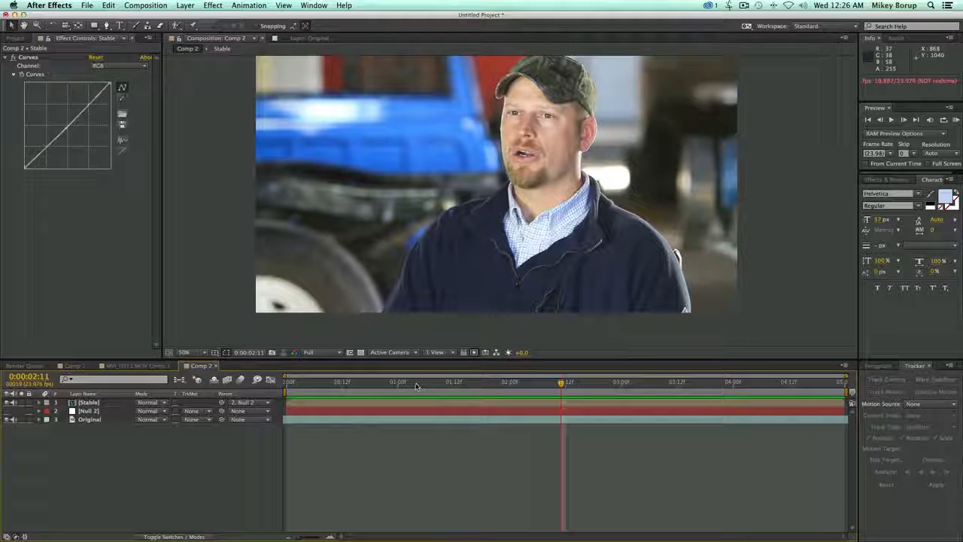
- Add white "MB" text and place it over the covered logo area on the jacket's chest
left_click(119, 25)
key("period")
key("h")
left_click_drag(465, 283, 468, 187)
left_click(475, 246)
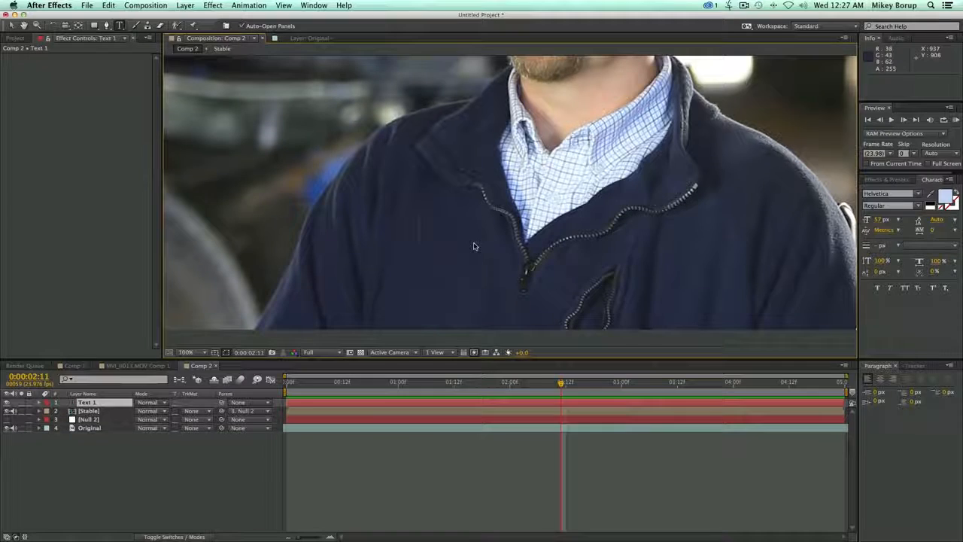
type("MB")
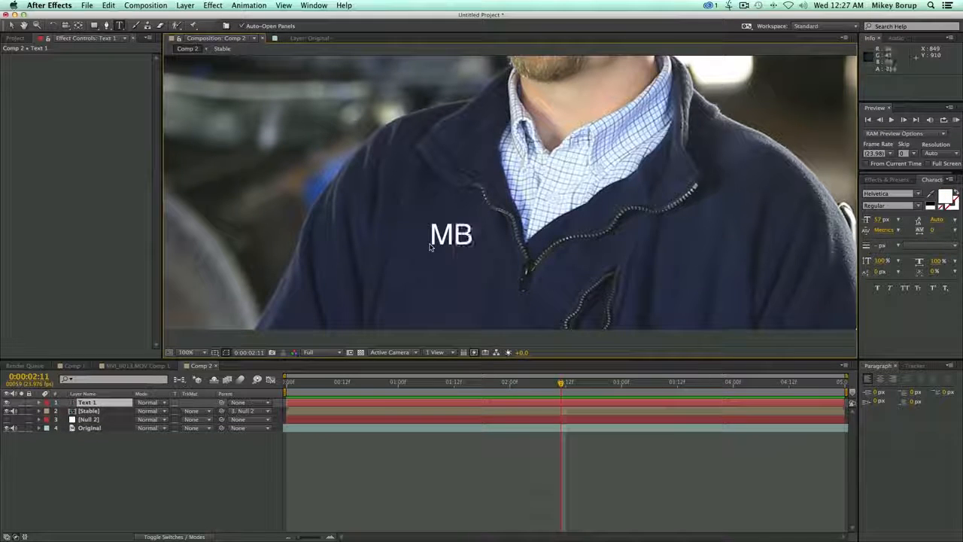
left_click(10, 26)
mouse_move(465, 242)
left_mouse_down()
mouse_move(450, 249)
mouse_move(465, 223)
mouse_move(456, 240)
left_mouse_up()
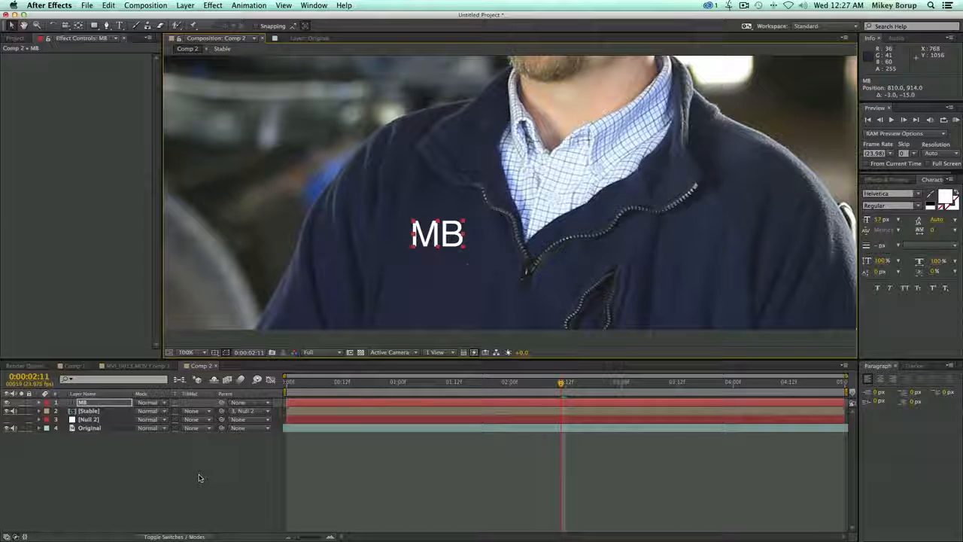
- Make the MB text a 3D layer and rotate it to an orientation of 354.4°, 4.2°, 4.0° to match the jacket
left_click(173, 536)
left_click(190, 403)
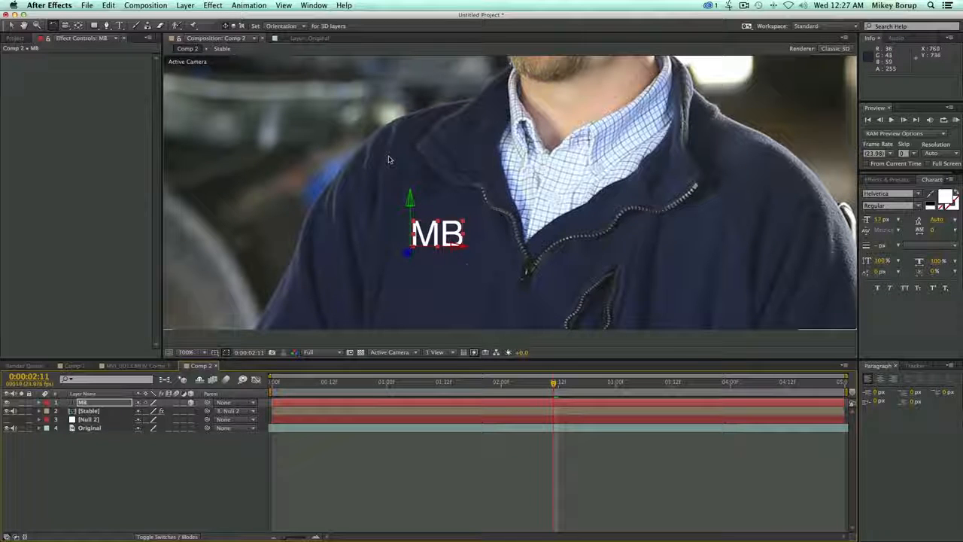
left_click_drag(427, 223, 403, 253)
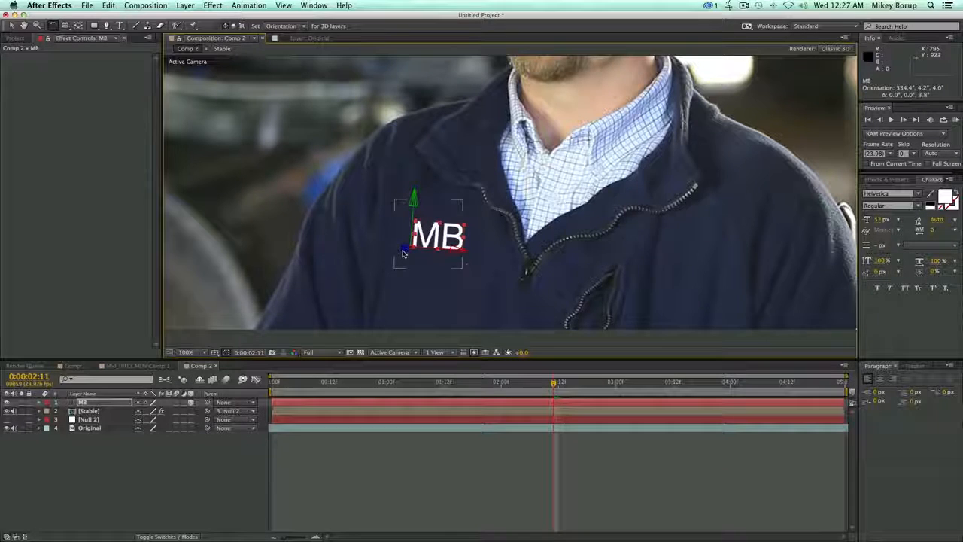
left_click(452, 467)
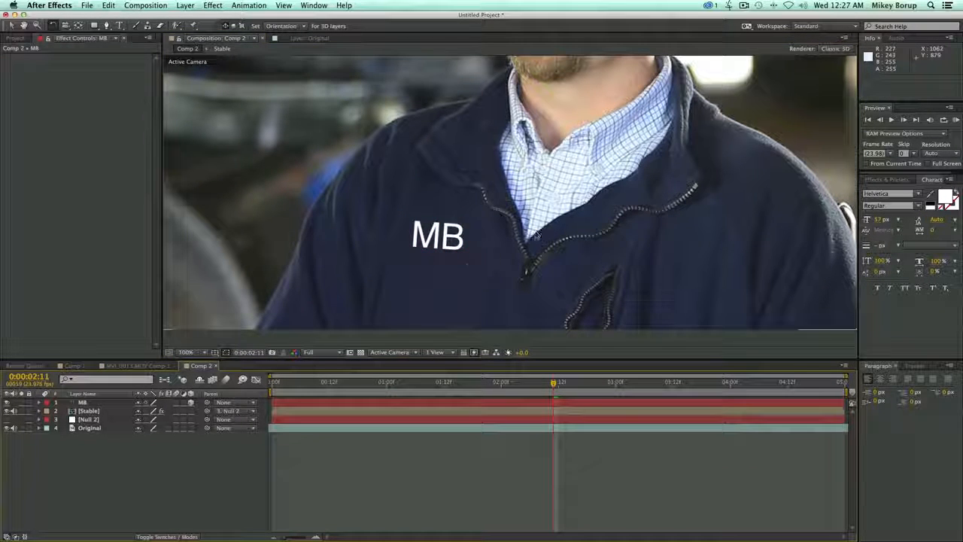
- Sample the original logo's pale colour as the MB text fill, hiding the Stable patch only while sampling
left_click(92, 419)
left_click(89, 411)
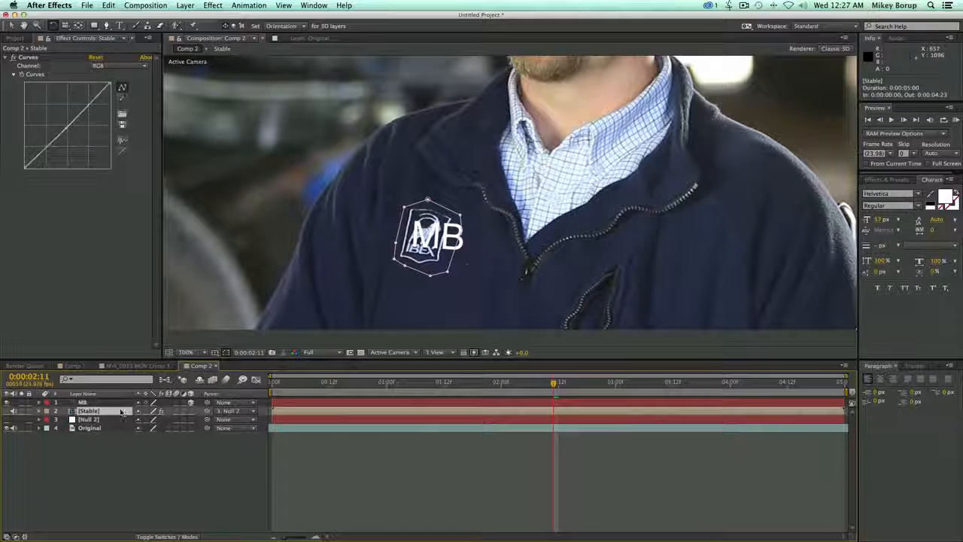
scroll(394, 279, "up", 1)
left_click_drag(393, 280, 469, 209)
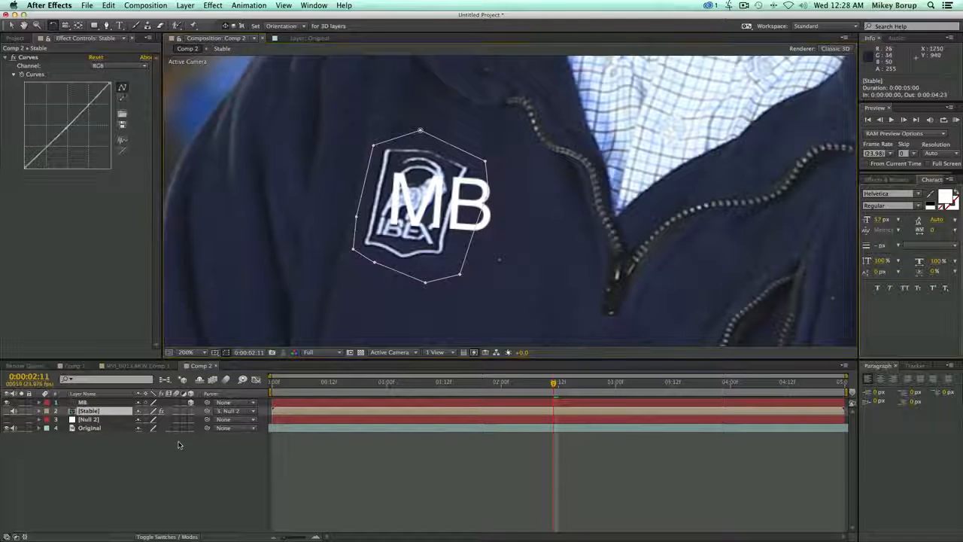
left_click(140, 403)
key("super+t")
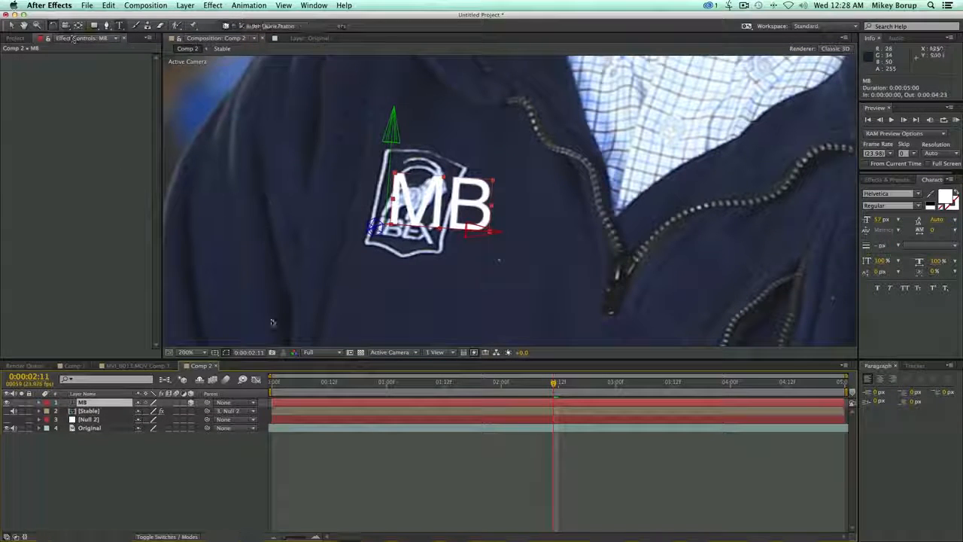
left_click(931, 195)
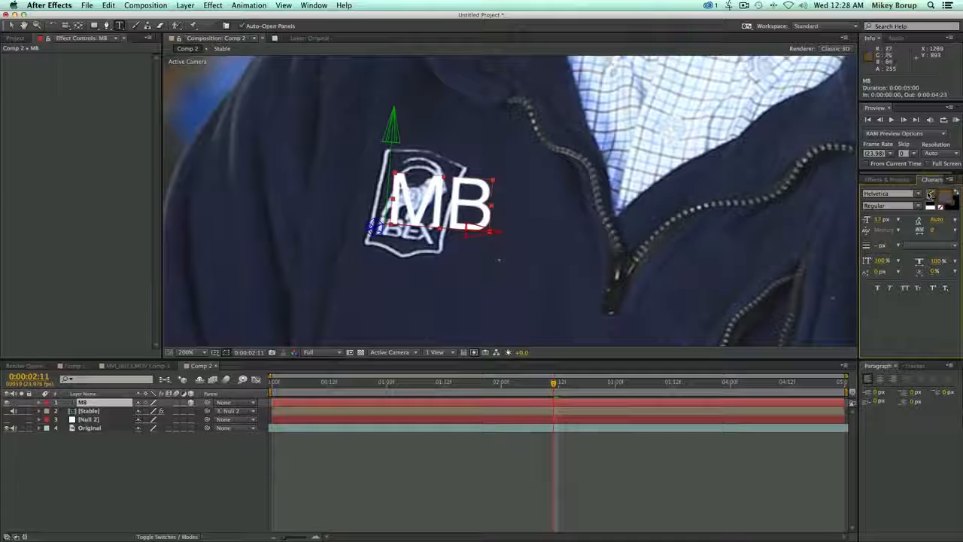
left_click(421, 198)
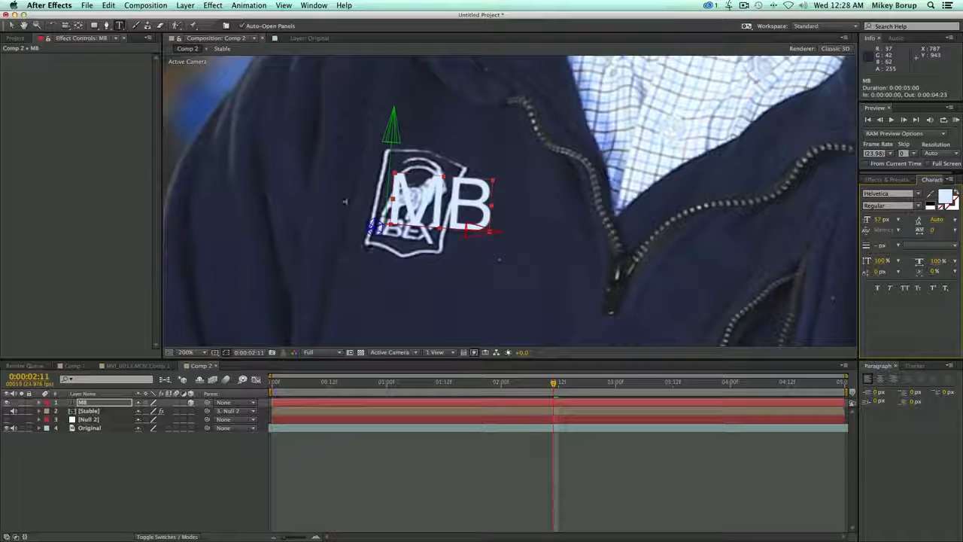
left_click(7, 412)
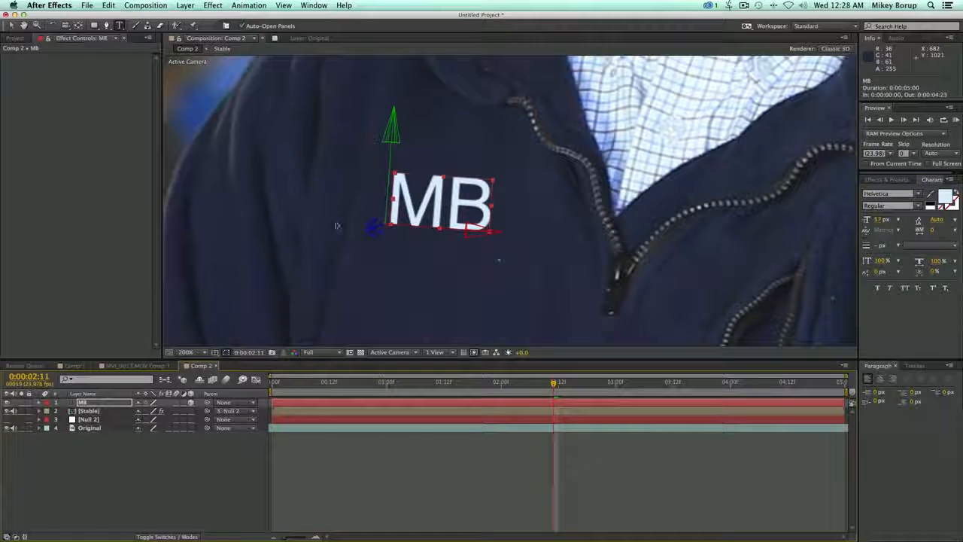
- Apply the Venetian Blinds effect to the MB text layer
left_click(12, 25)
key("period")
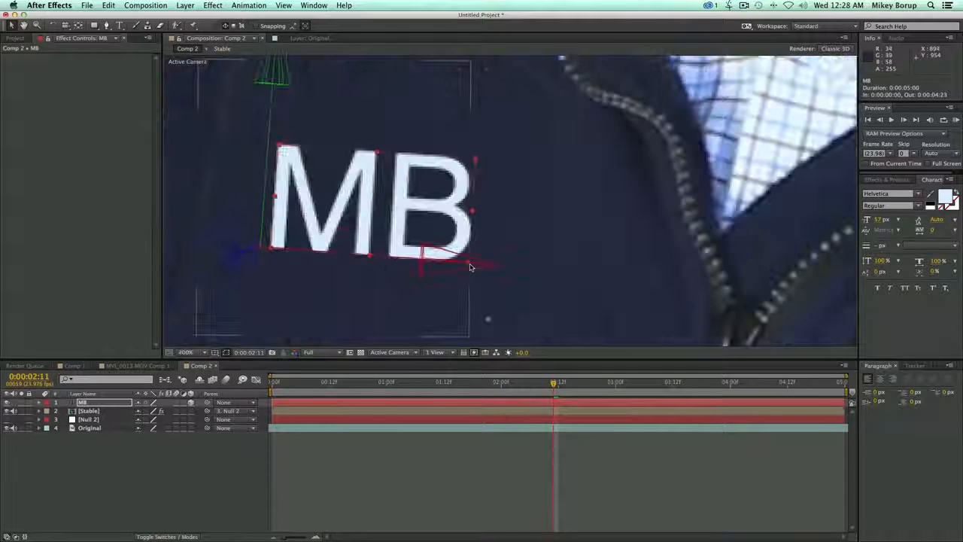
left_click(357, 521)
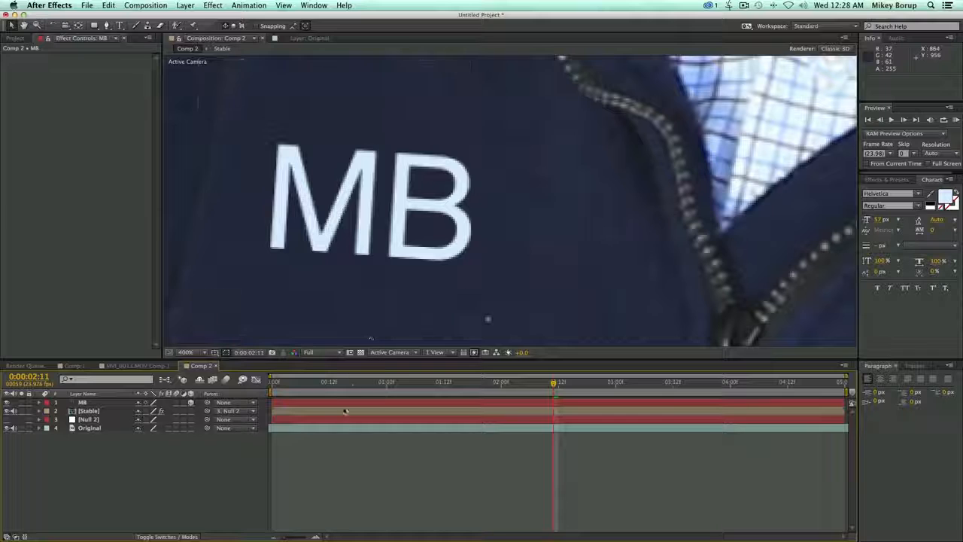
left_click(301, 403)
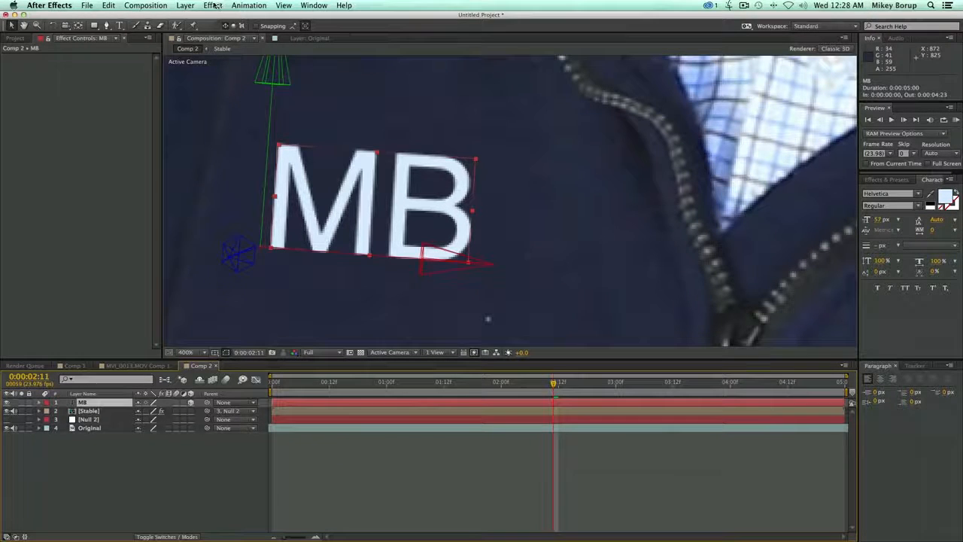
left_click(213, 5)
mouse_move(236, 255)
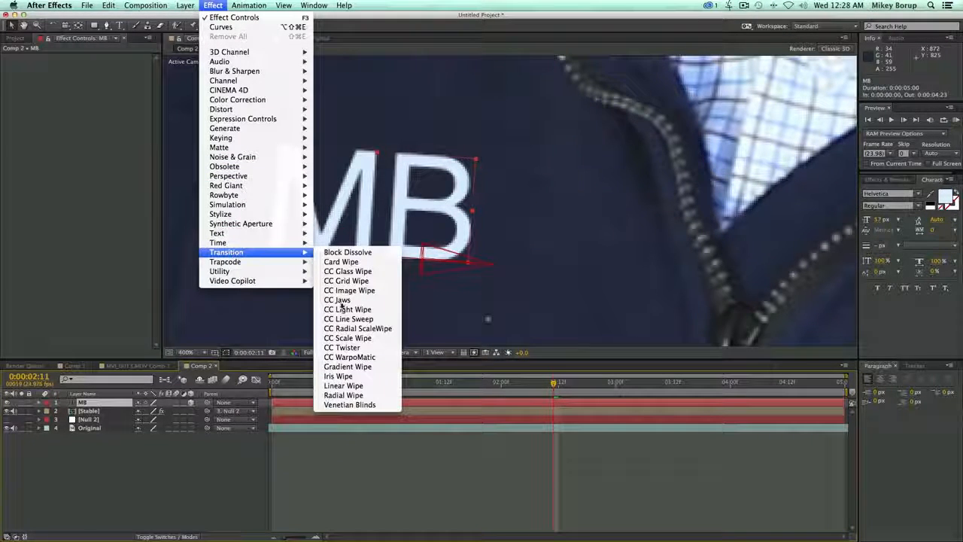
left_click(349, 404)
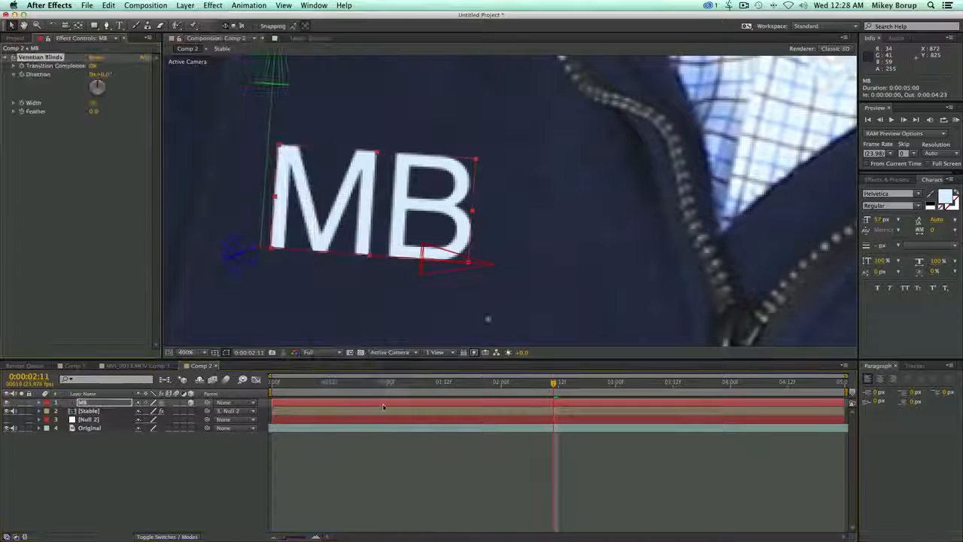
- Set the Venetian Blinds width to 2 and transition completion to 10% for fine thread-like lines
left_click_drag(95, 67, 100, 69)
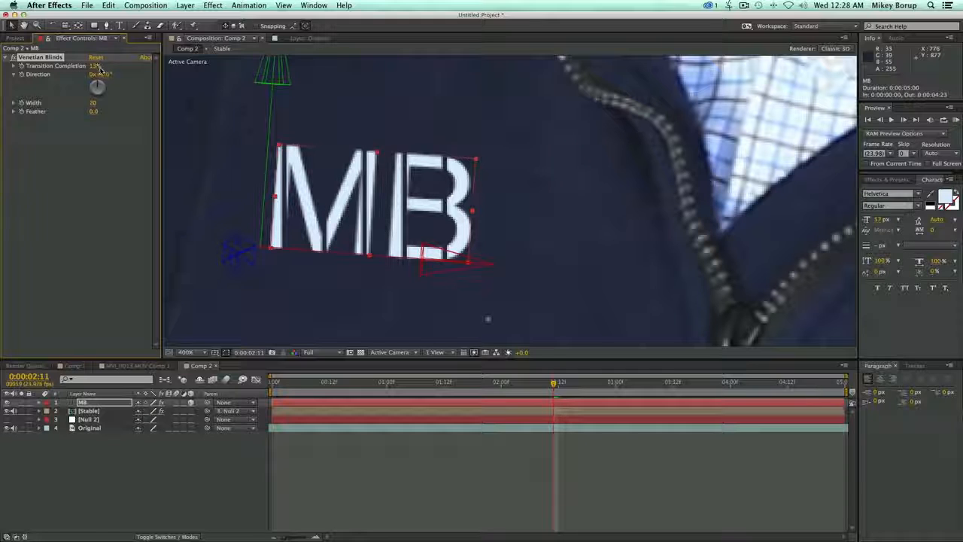
left_click(94, 103)
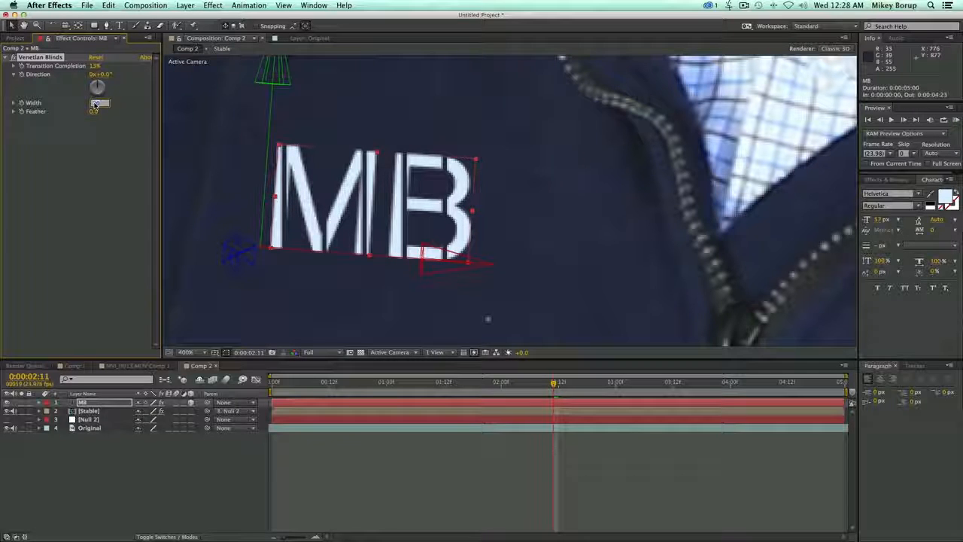
type("1")
key("Return")
left_click_drag(96, 65, 93, 65)
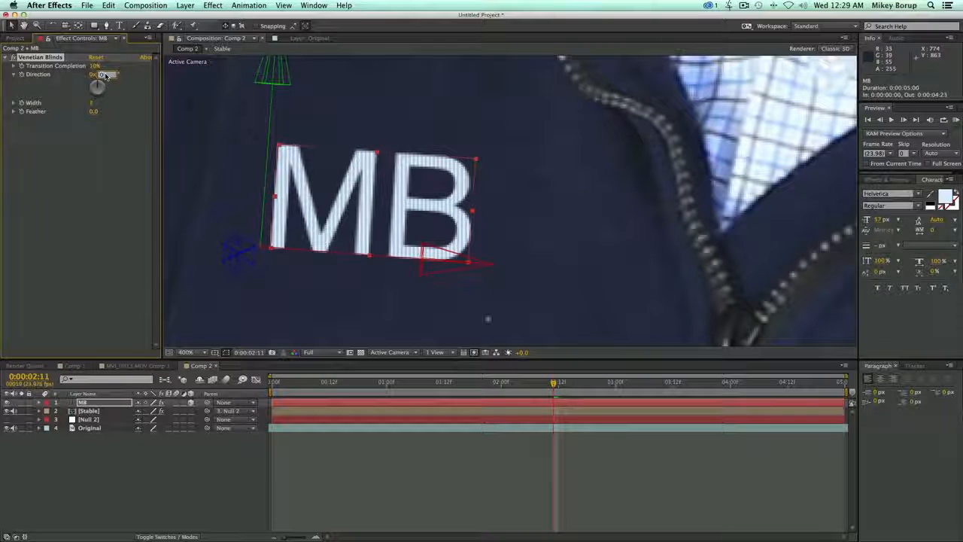
- Set the Venetian Blinds direction to 94° to align the lines with the text, and check the stripes up close
left_click_drag(106, 76, 111, 76)
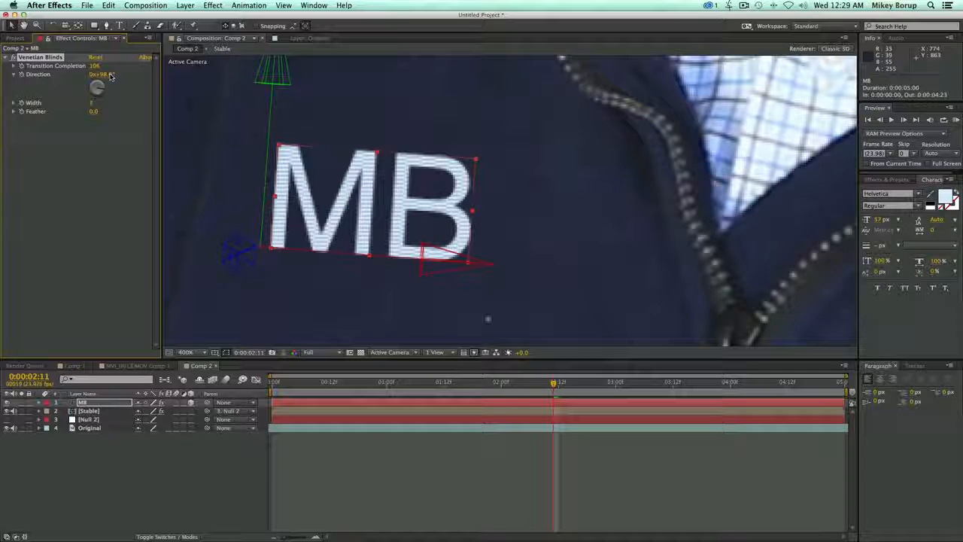
left_click_drag(108, 77, 110, 76)
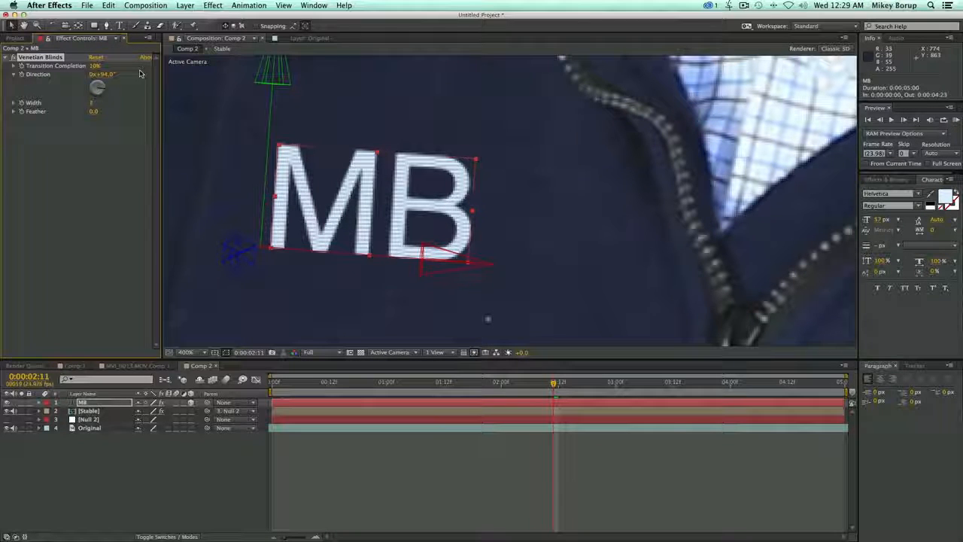
left_click(438, 459)
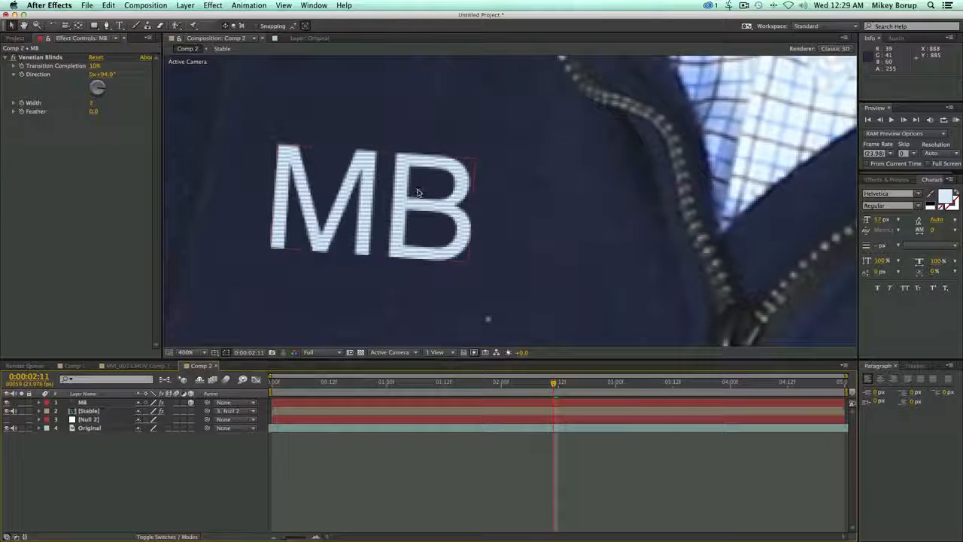
scroll(420, 196, "down", 2)
scroll(418, 196, "up", 3)
scroll(419, 195, "up", 1)
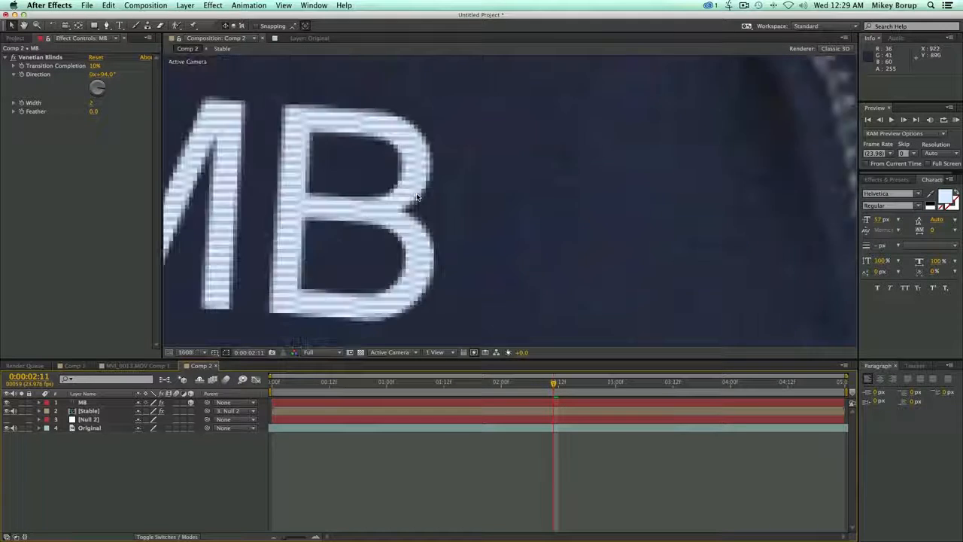
scroll(418, 195, "down", 2)
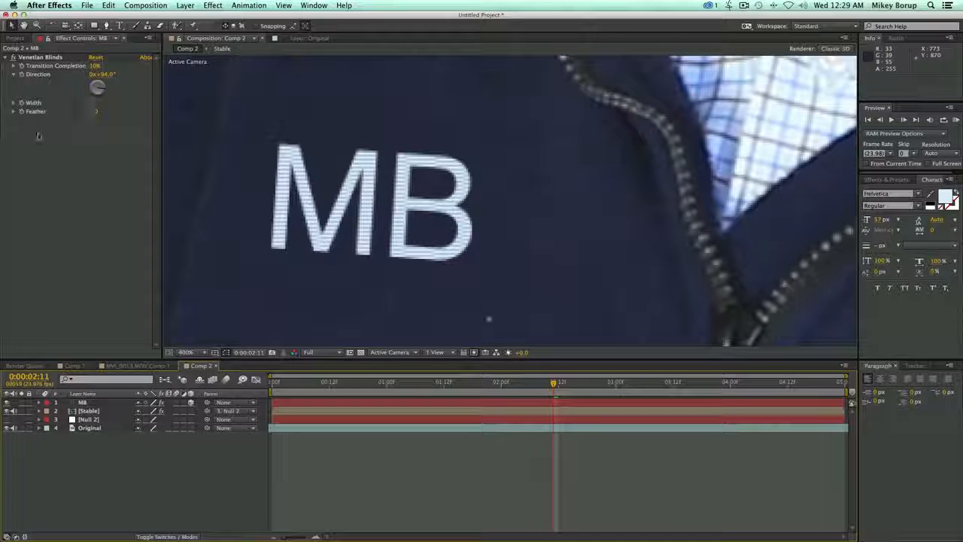
left_click(11, 57)
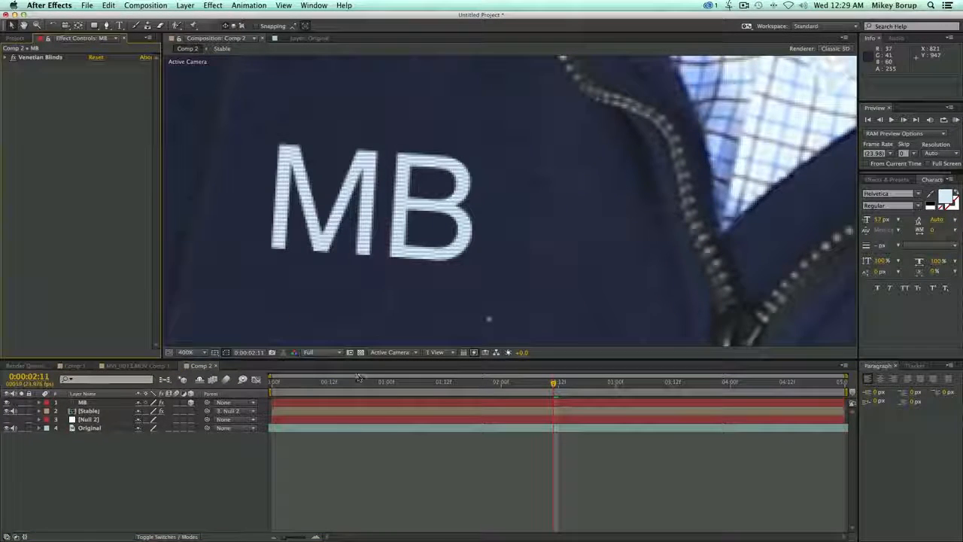
- Add Roughen Edges to the MB text with a scale of 10 and reduce the border until only the letter outlines are rough
left_click(415, 402)
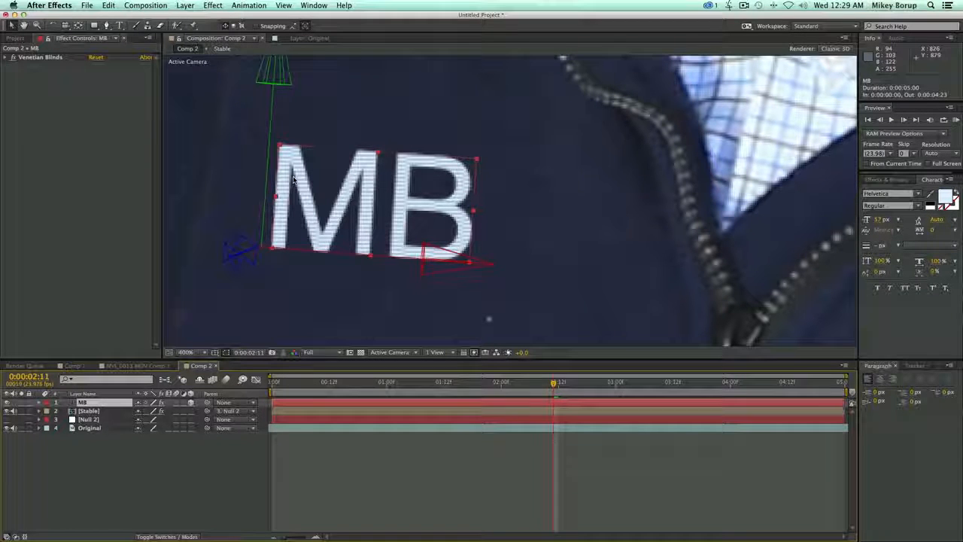
left_click(213, 5)
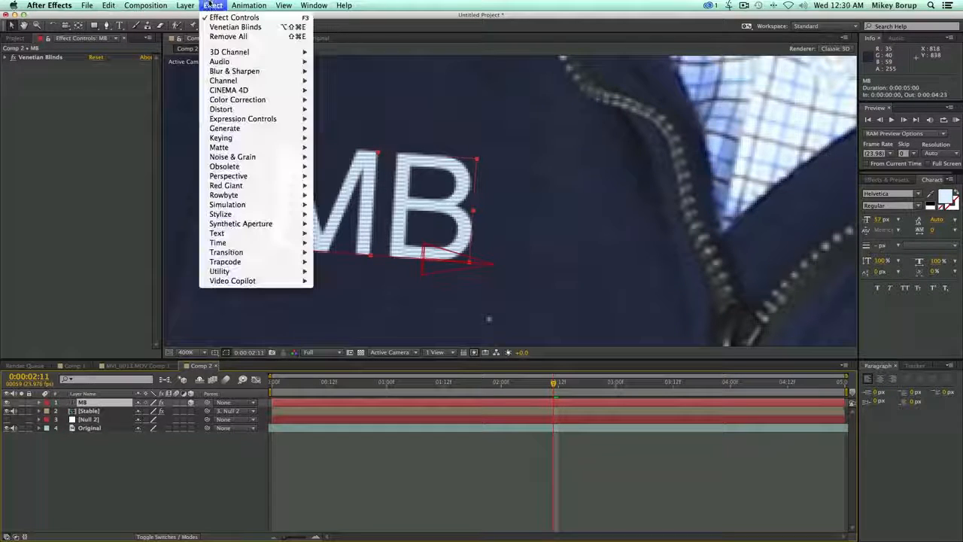
mouse_move(269, 216)
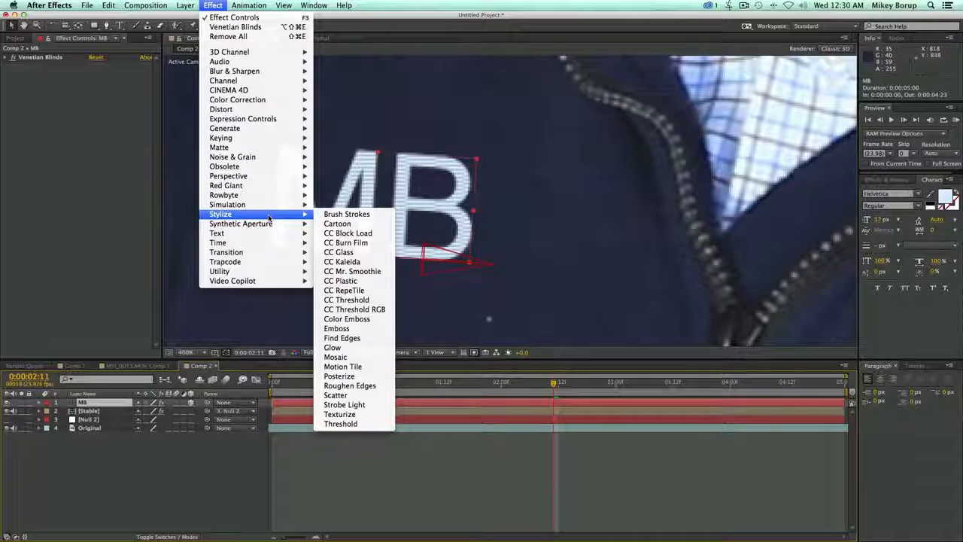
left_click(350, 385)
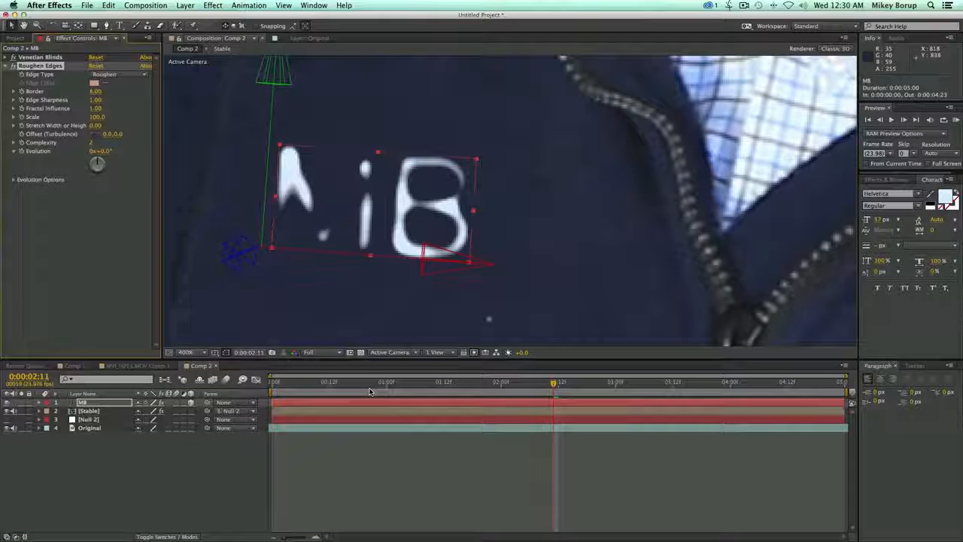
left_click_drag(98, 116, 27, 117)
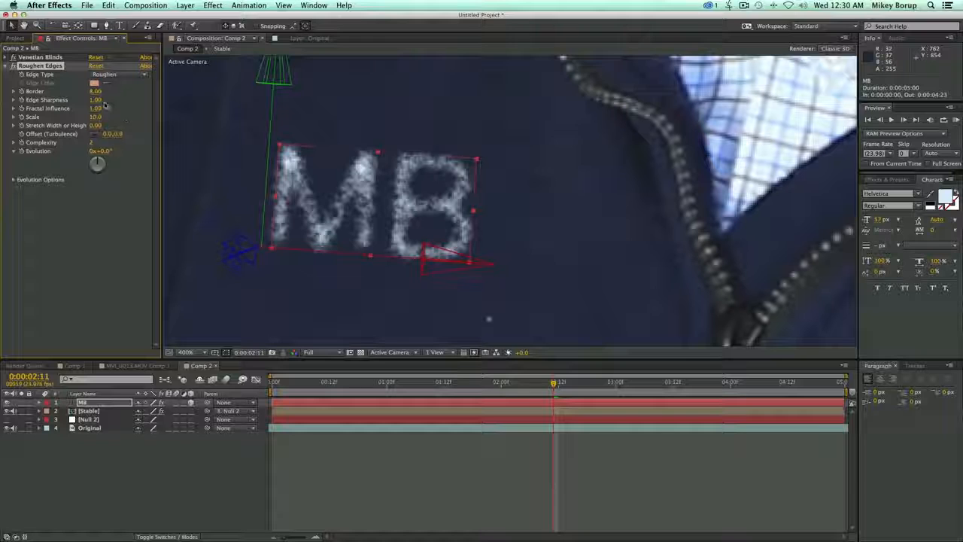
left_click_drag(94, 91, 46, 94)
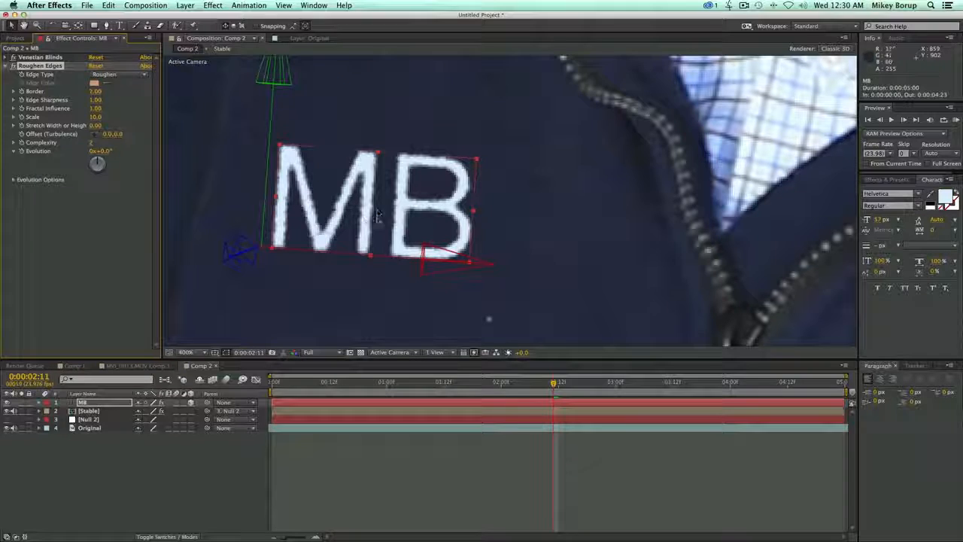
left_click(11, 67)
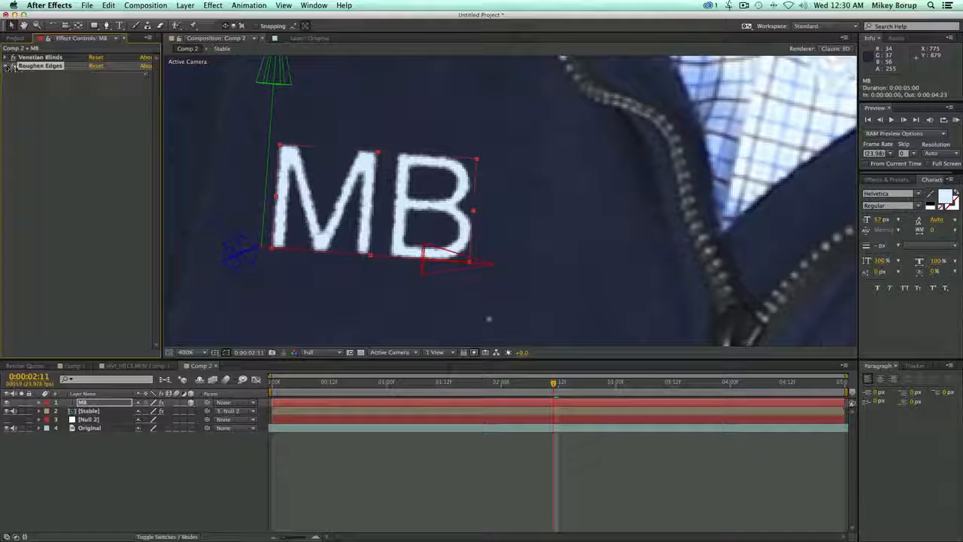
- Reorder the MB text's effects so Venetian Blinds comes after Roughen Edges, and check the look at several zoom levels
left_click_drag(39, 59, 67, 66)
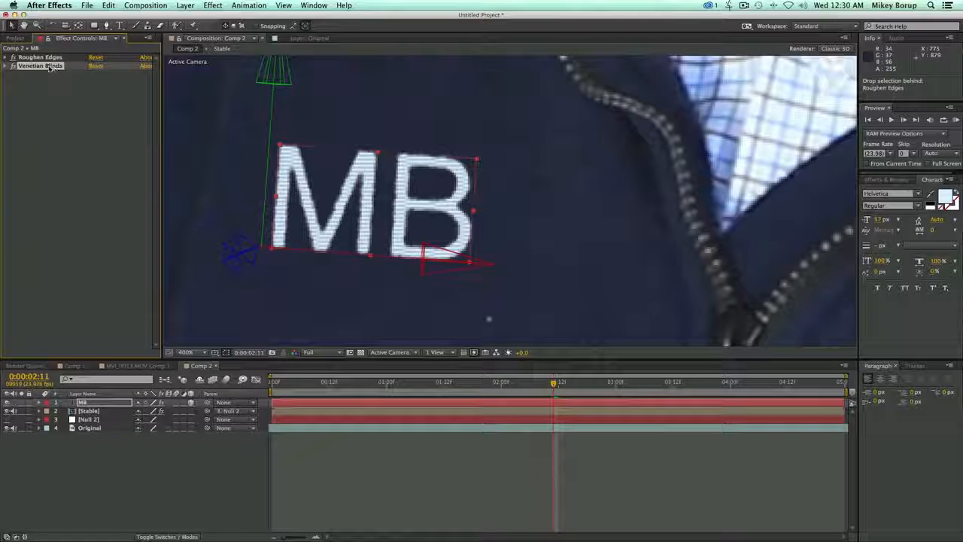
left_click(408, 462)
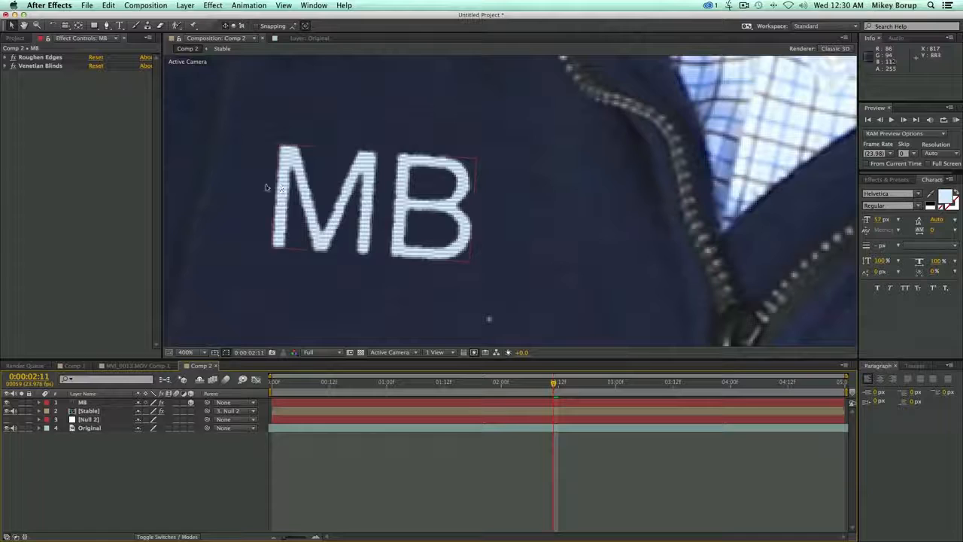
scroll(361, 208, "down", 9)
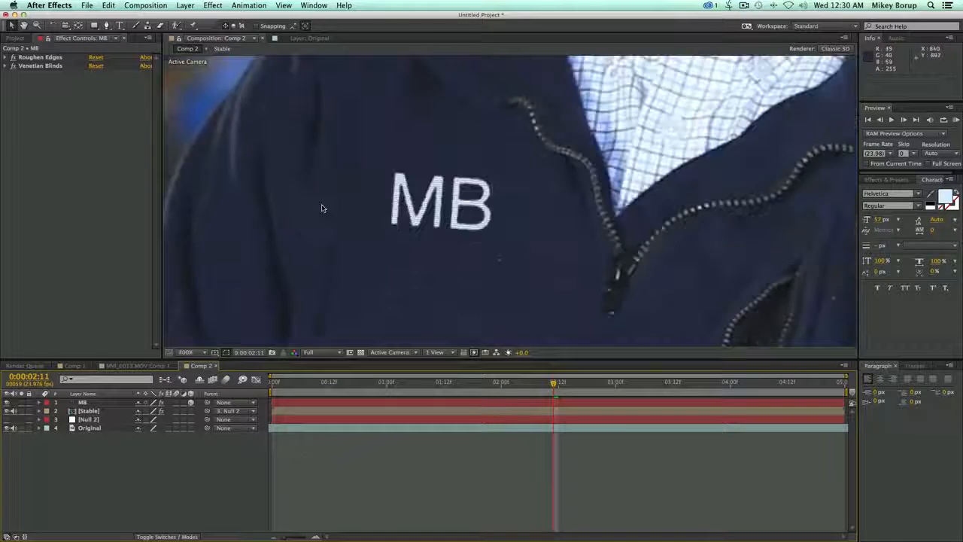
scroll(321, 208, "up", 4)
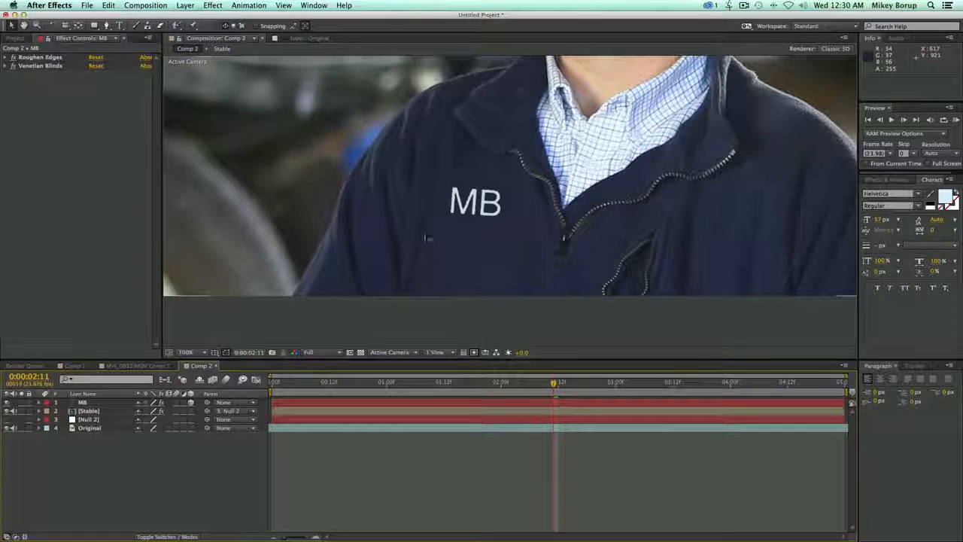
scroll(424, 239, "up", 5)
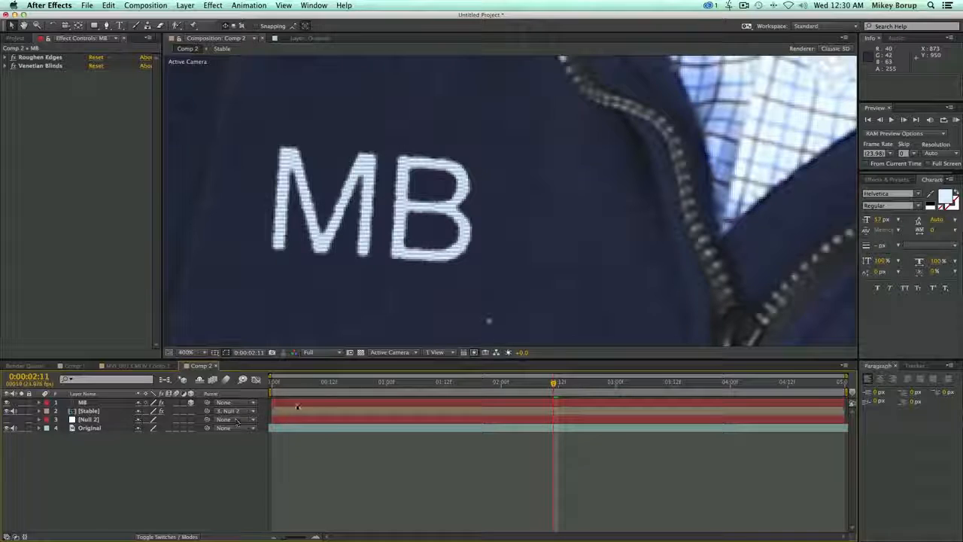
- Add a Bevel and Emboss layer style to the MB text
left_click(297, 407)
left_click(185, 5)
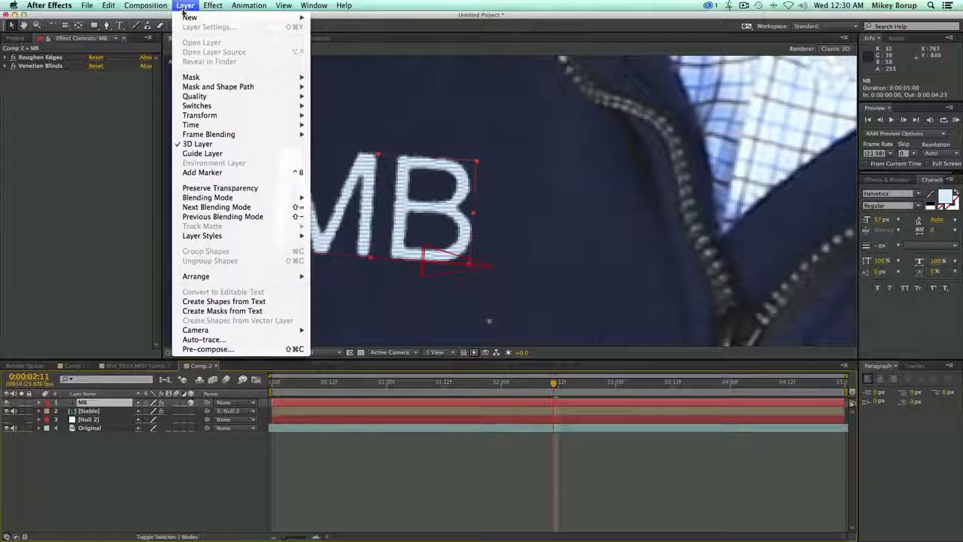
mouse_move(206, 239)
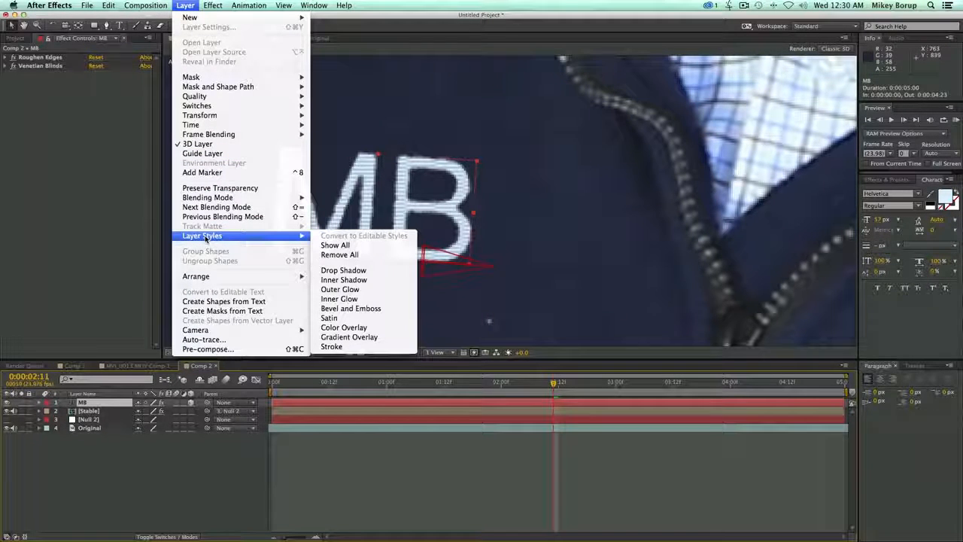
left_click(350, 308)
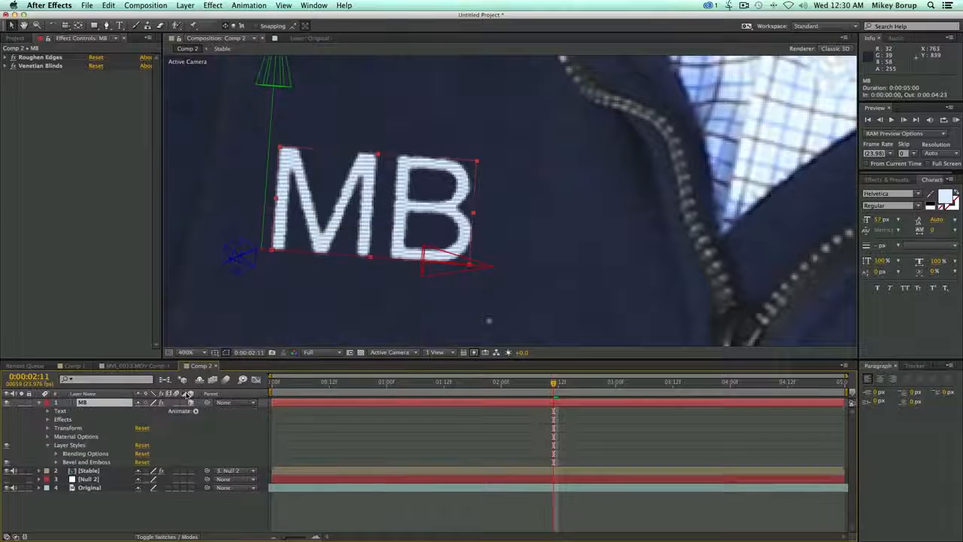
- Set the MB text's Bevel and Emboss to the Chisel Hard technique with size 113 and depth 182%, and check the look at several zoom levels
left_click(56, 462)
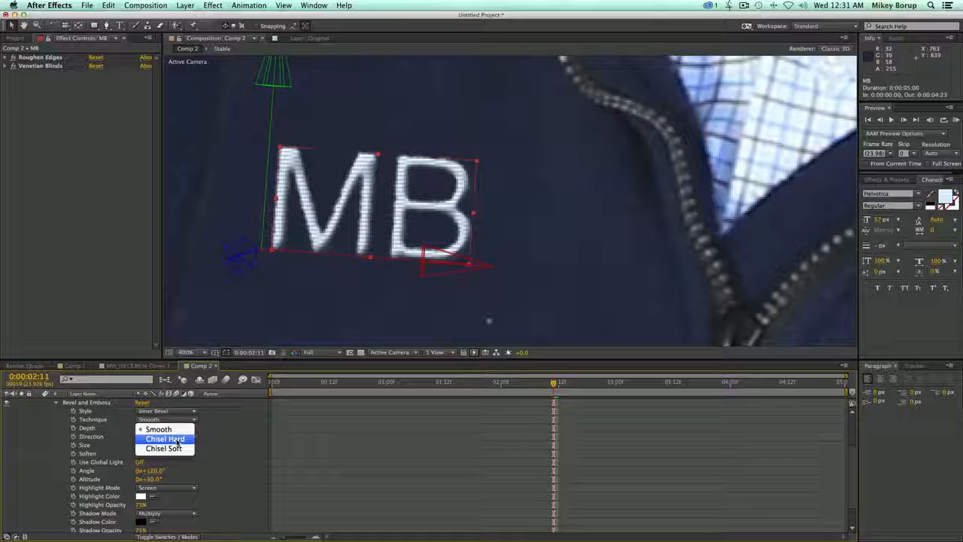
left_click(179, 439)
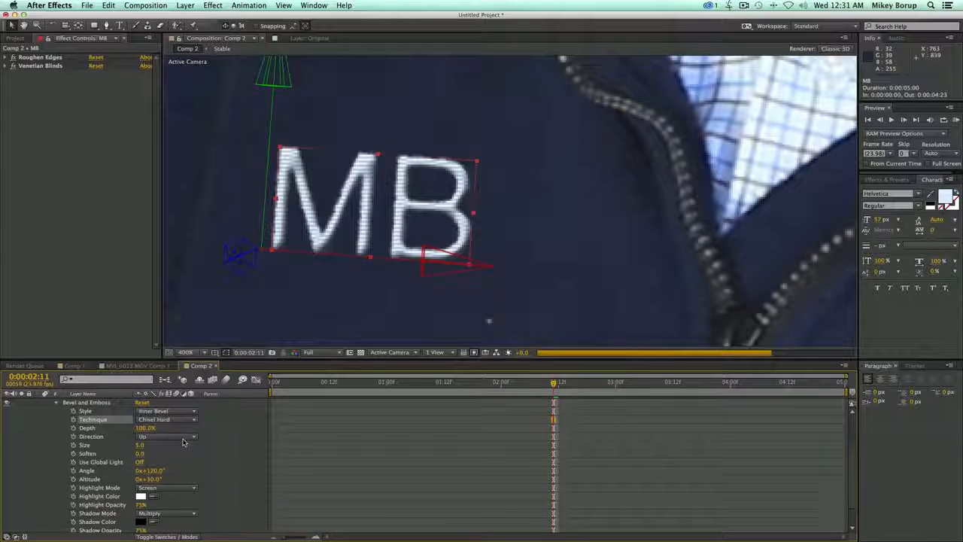
left_click_drag(141, 448, 197, 450)
left_click(143, 447)
left_click_drag(144, 428, 186, 433)
left_click(394, 473)
scroll(373, 180, "down", 2)
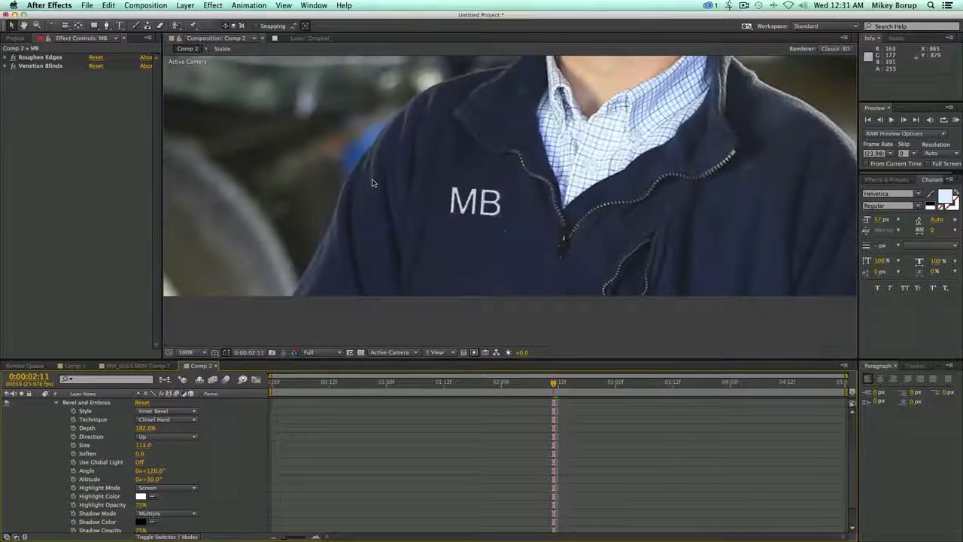
scroll(489, 236, "up", 5)
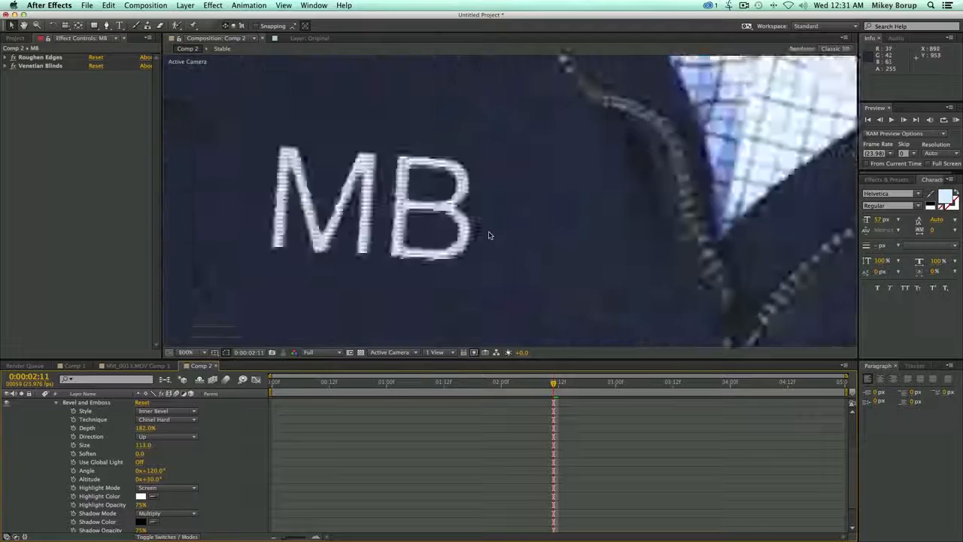
scroll(488, 236, "down", 1)
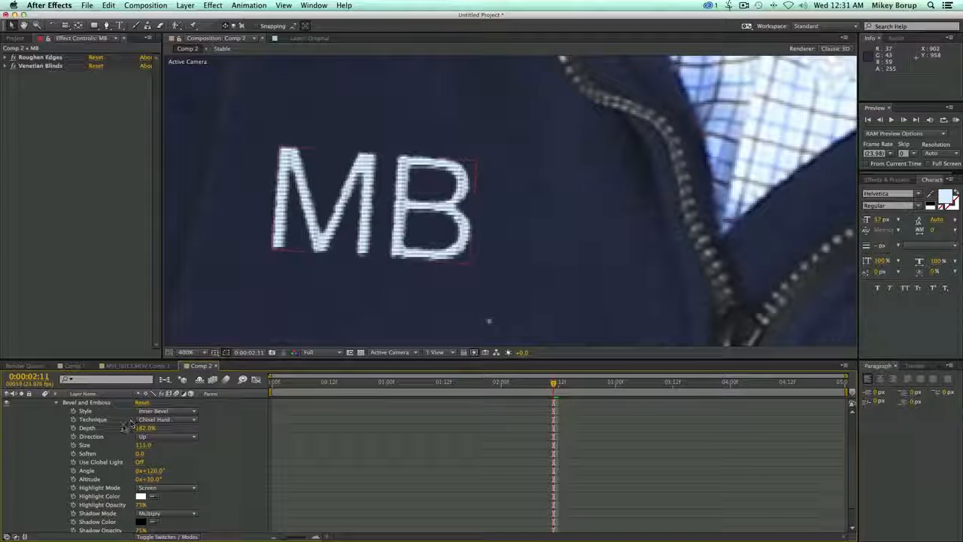
- Add a Drop Shadow layer style to the MB text
scroll(113, 429, "up", 3)
left_click(47, 445)
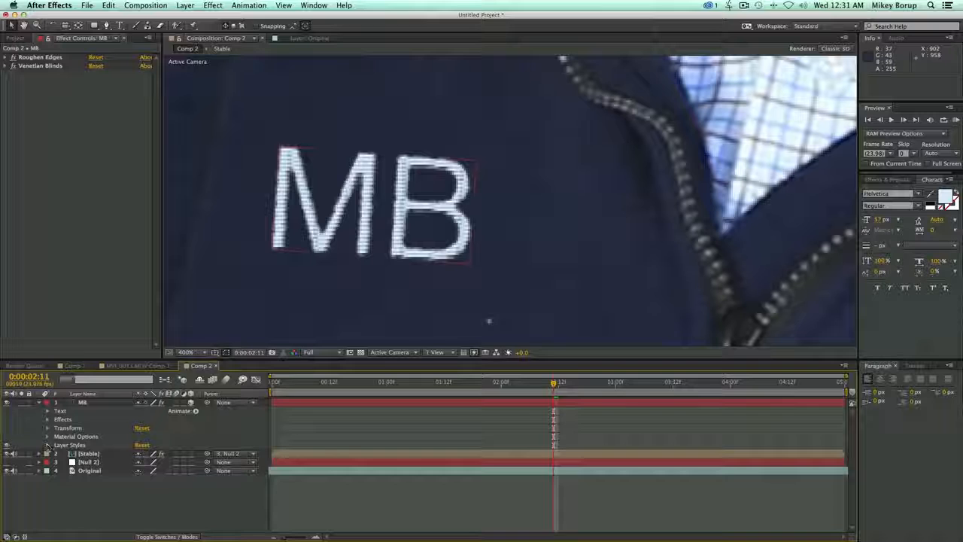
left_click(185, 5)
left_click(197, 143)
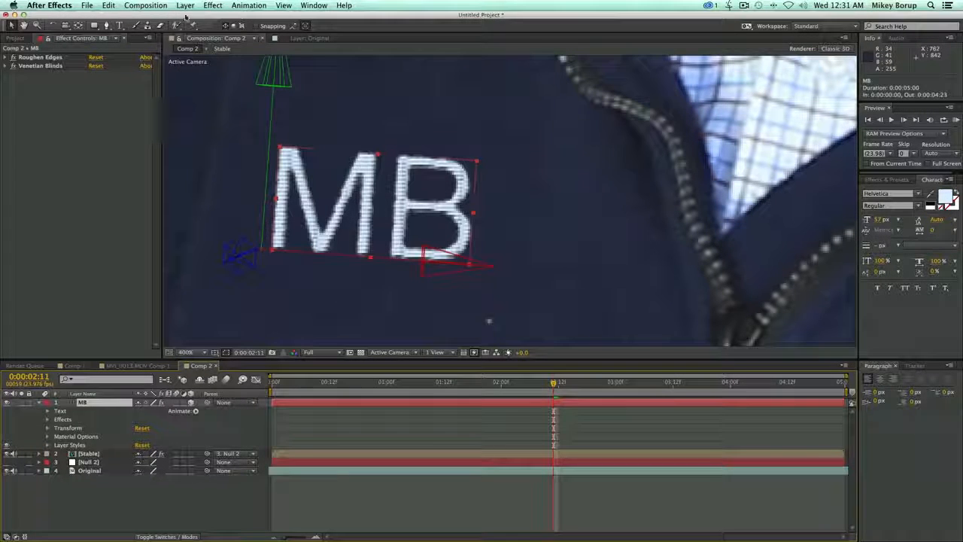
left_click(185, 6)
mouse_move(205, 236)
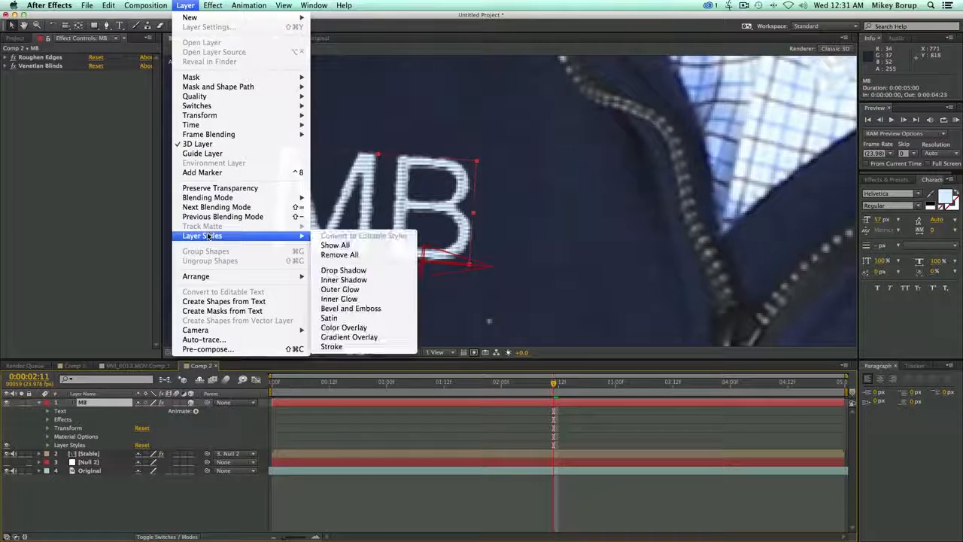
left_click(364, 276)
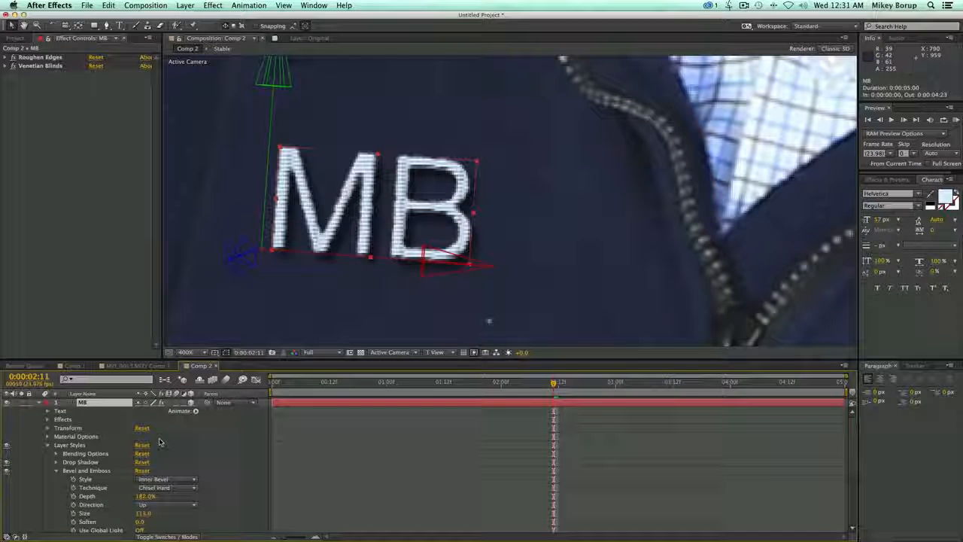
- Set the MB text's drop shadow to an angle of 71°, distance 0 and size 6, and check the result up close and zoomed out
scroll(105, 451, "down", 1)
left_click(57, 454)
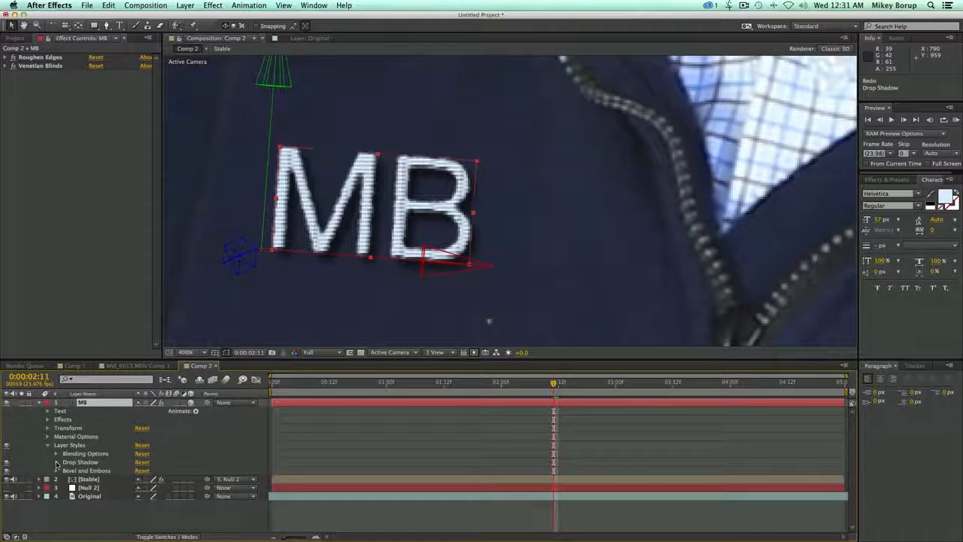
left_click(57, 462)
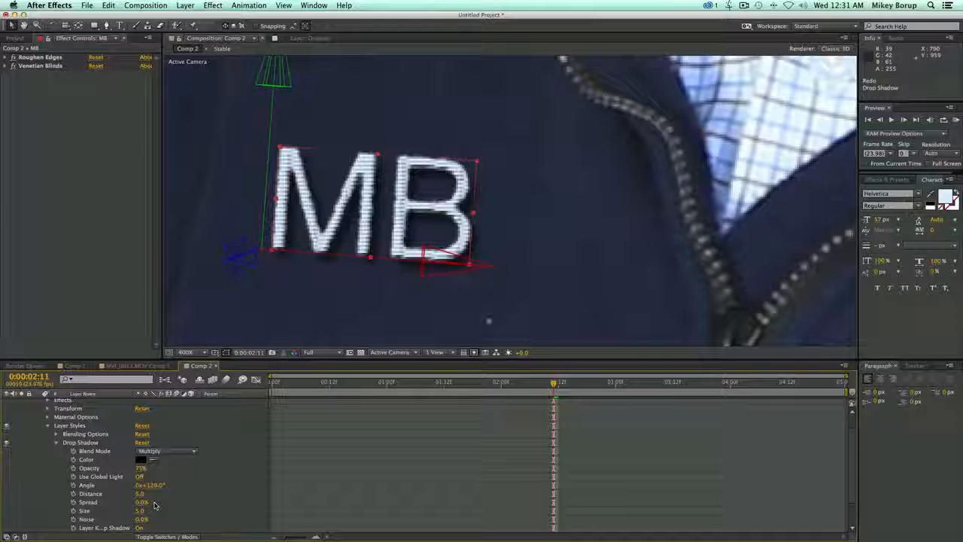
left_click_drag(153, 486, 133, 489)
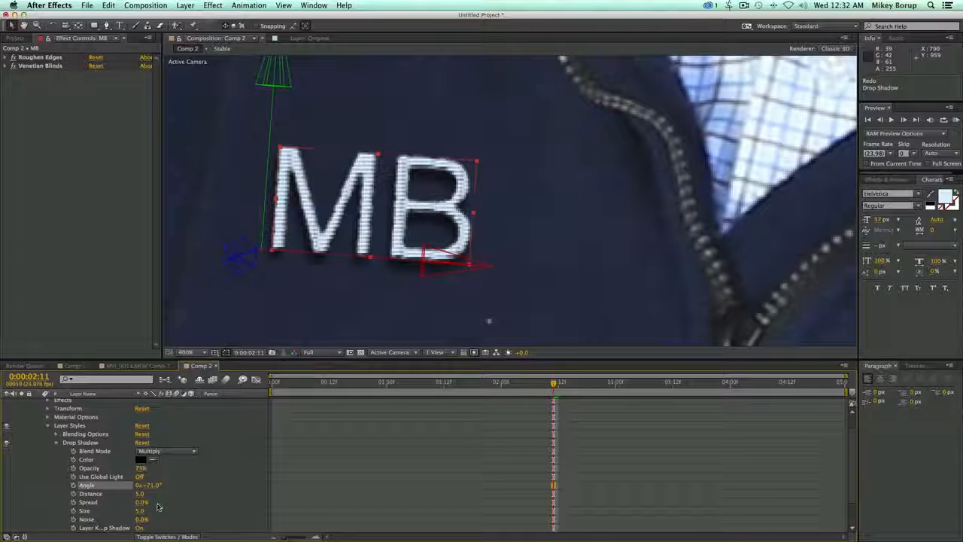
left_click_drag(143, 497, 109, 495)
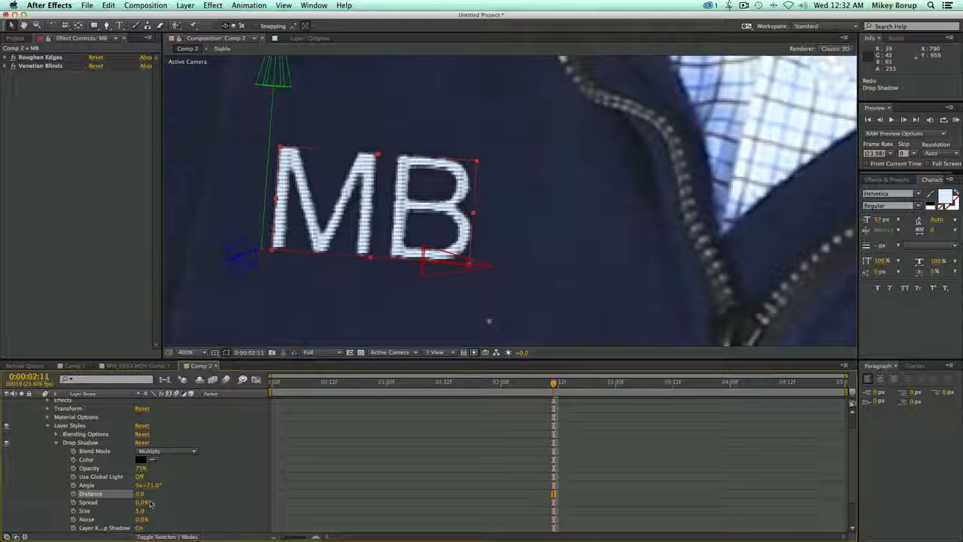
left_click_drag(140, 512, 147, 512)
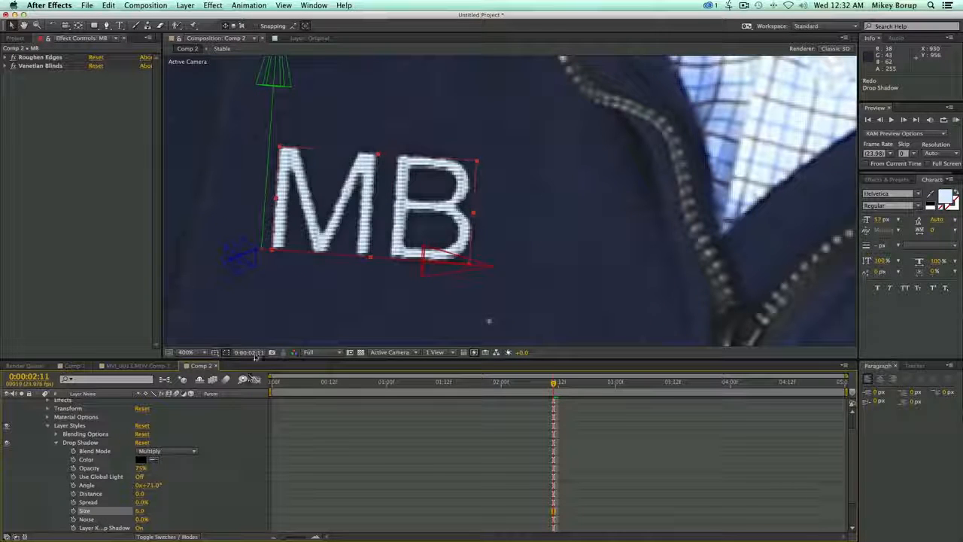
left_click(304, 309)
scroll(411, 249, "down", 2)
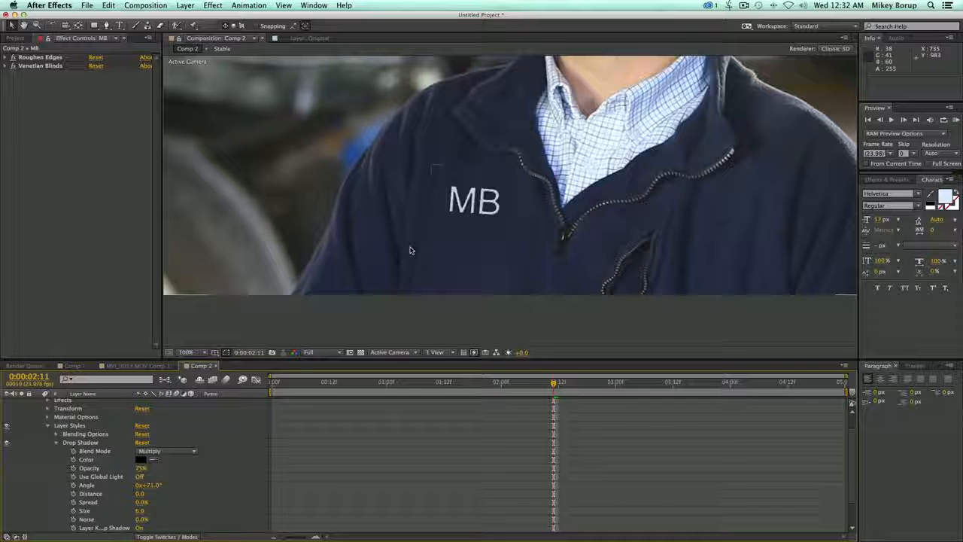
scroll(441, 234, "up", 1)
scroll(440, 235, "down", 2)
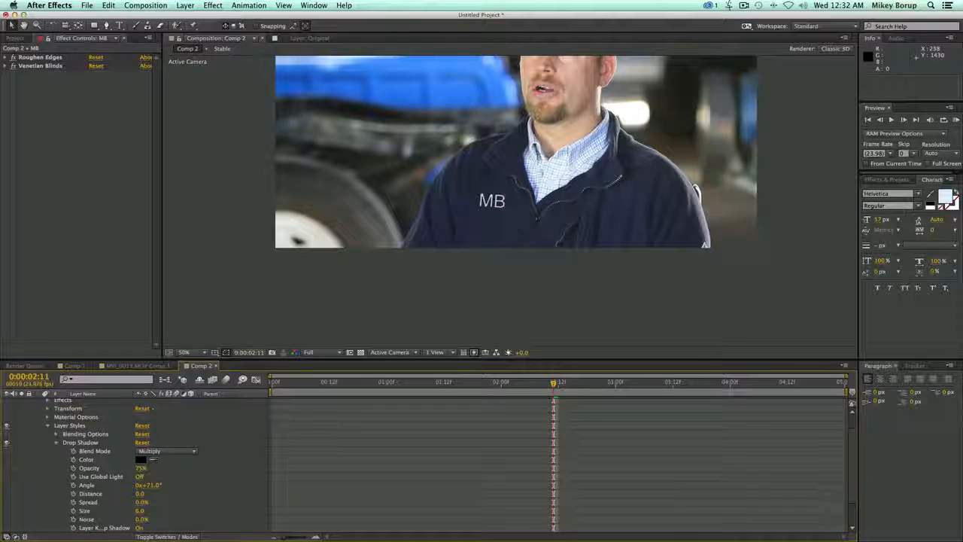
scroll(45, 422, "up", 2)
- Collapse the MB text layer's properties and parent the layer to Null 2 so it follows the tracked motion
left_click(45, 403)
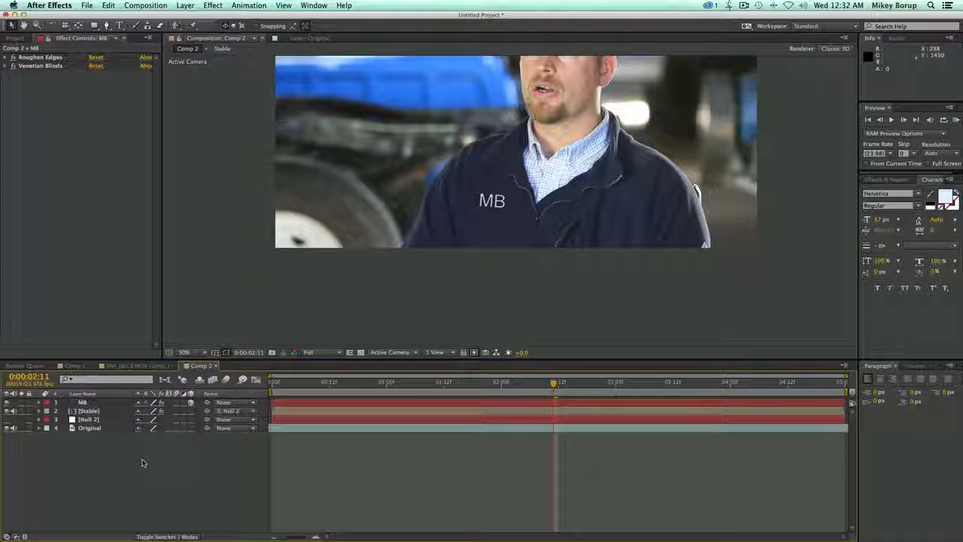
left_click(111, 402)
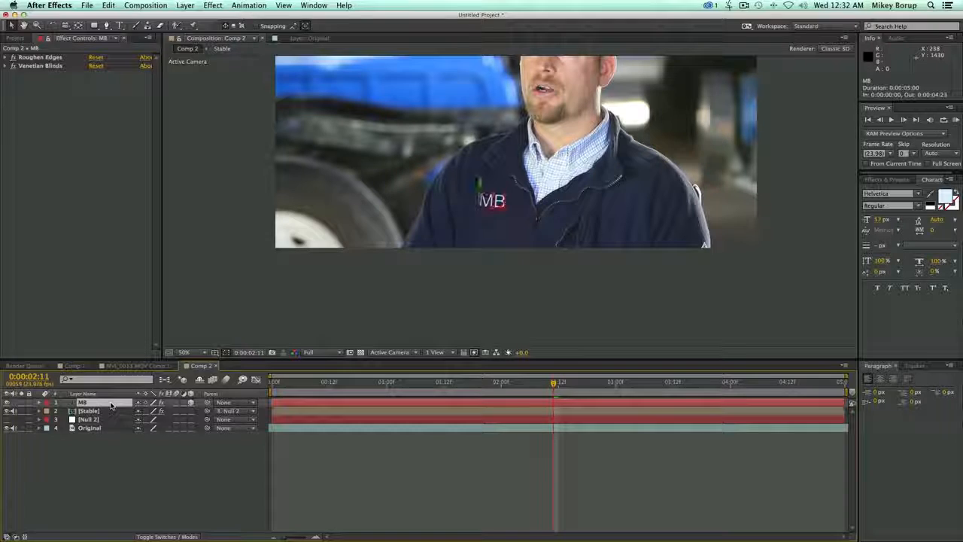
left_click_drag(208, 405, 88, 420)
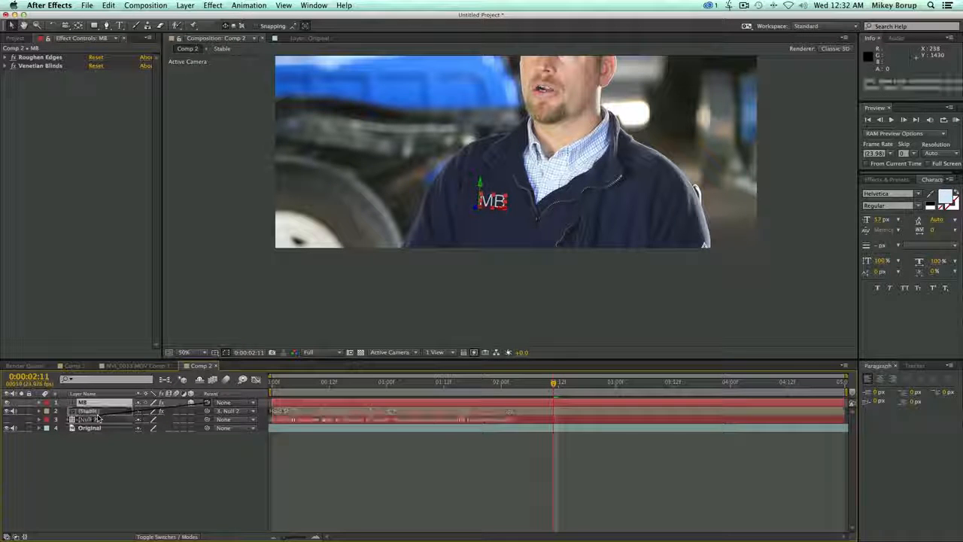
key("F2")
- Preview the composition from its first frame to check that the MB text follows the jacket
left_click_drag(418, 385, 270, 384)
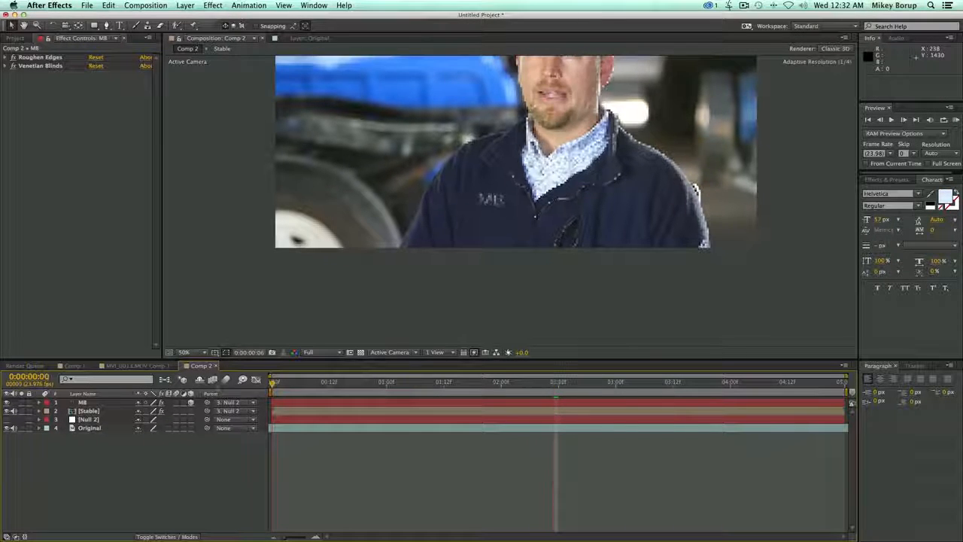
key("space")
key("space")
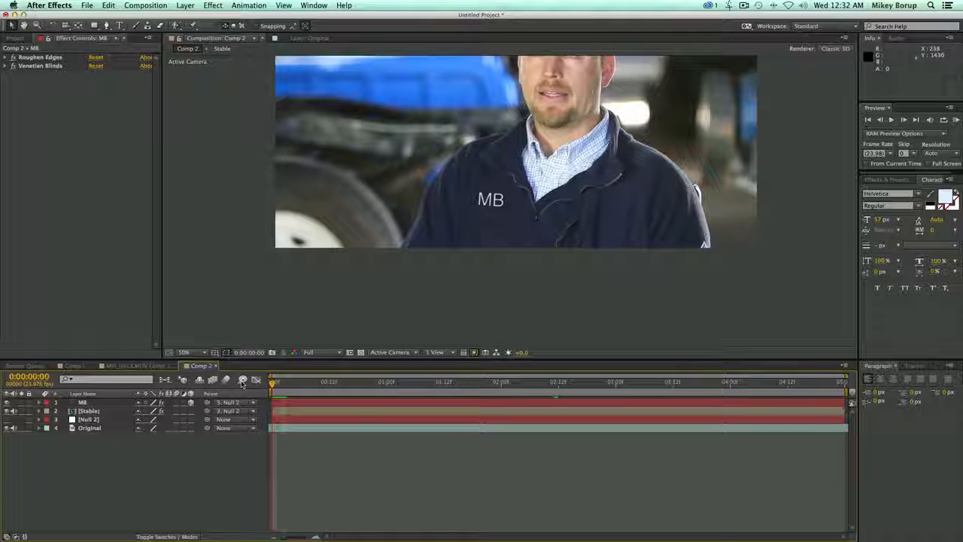
key("space")
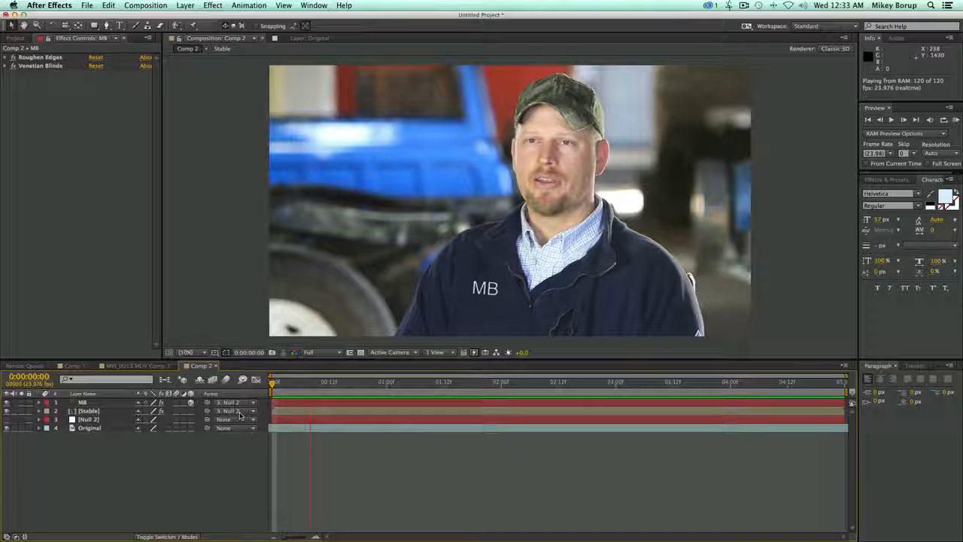